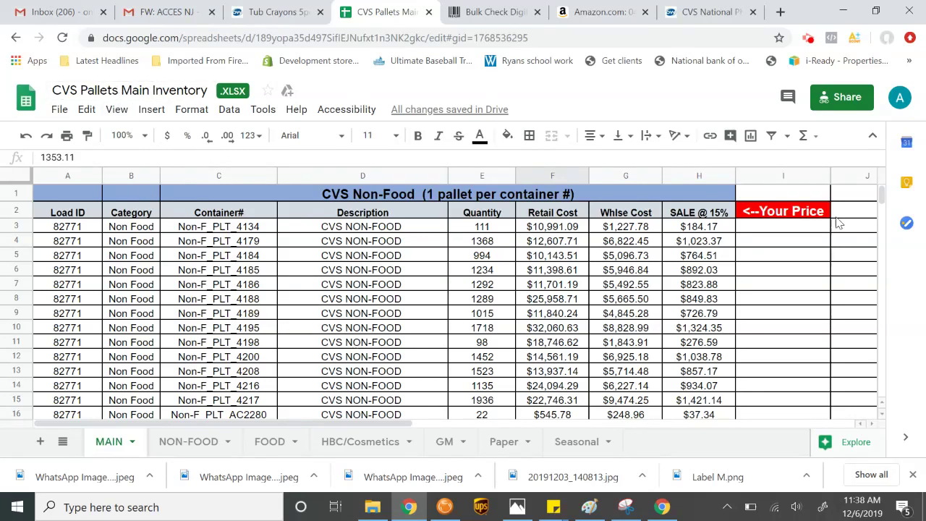
Step: Review the load IDs in column A of the MAIN sheet's CVS Non-Food table
{"action": "scroll", "coordinate": [618, 318], "scroll_direction": "down", "scroll_amount": 2}
{"action": "scroll", "coordinate": [616, 318], "scroll_direction": "up", "scroll_amount": 2}
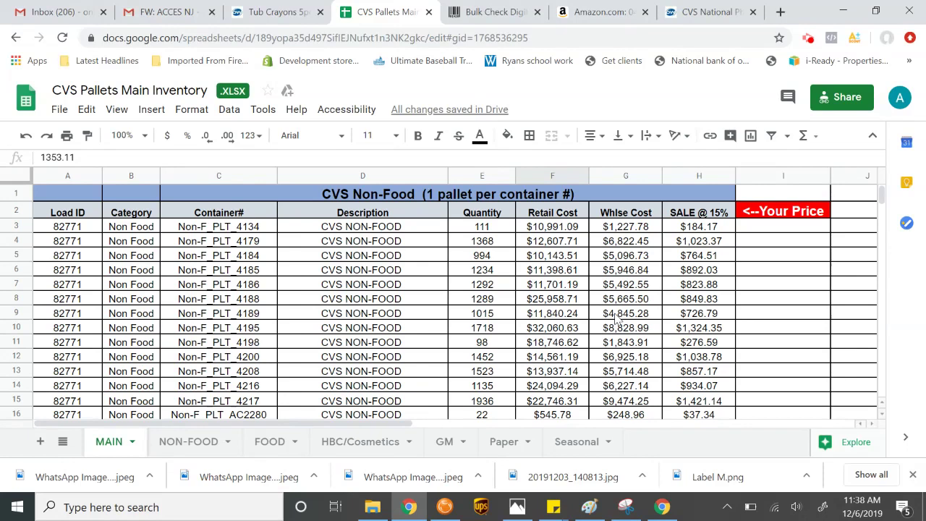
{"action": "scroll", "coordinate": [655, 296], "scroll_direction": "down", "scroll_amount": 15}
{"action": "scroll", "coordinate": [657, 292], "scroll_direction": "down", "scroll_amount": 5}
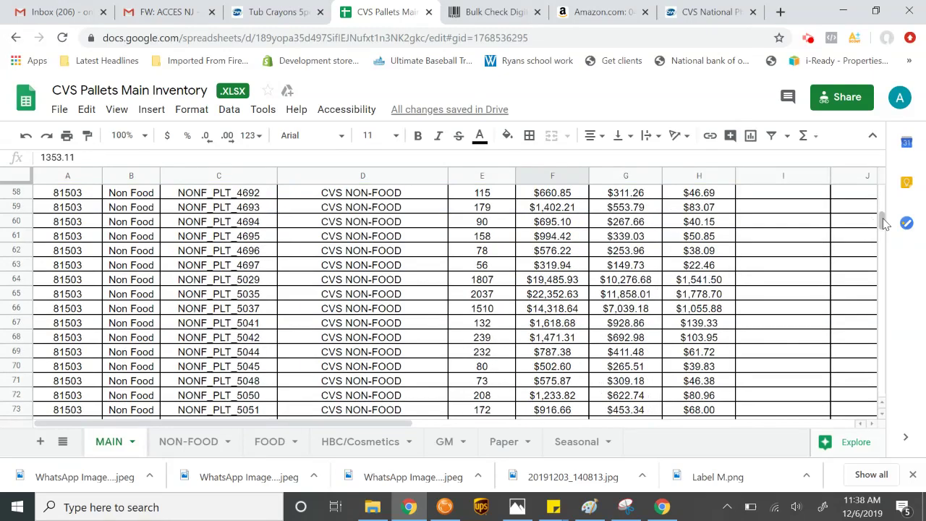
{"action": "left_click_drag", "start_coordinate": [881, 219], "coordinate": [886, 198]}
{"action": "scroll", "coordinate": [605, 310], "scroll_direction": "down", "scroll_amount": 13}
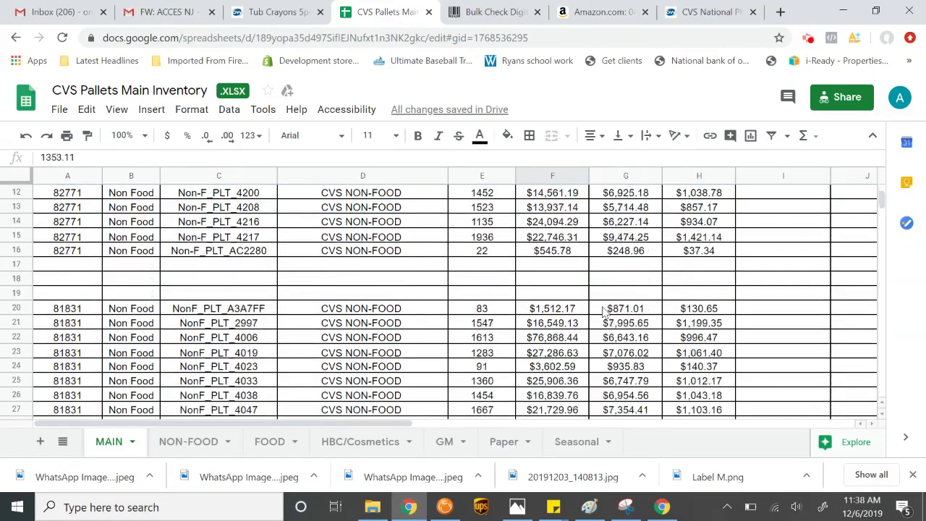
{"action": "scroll", "coordinate": [605, 310], "scroll_direction": "up", "scroll_amount": 13}
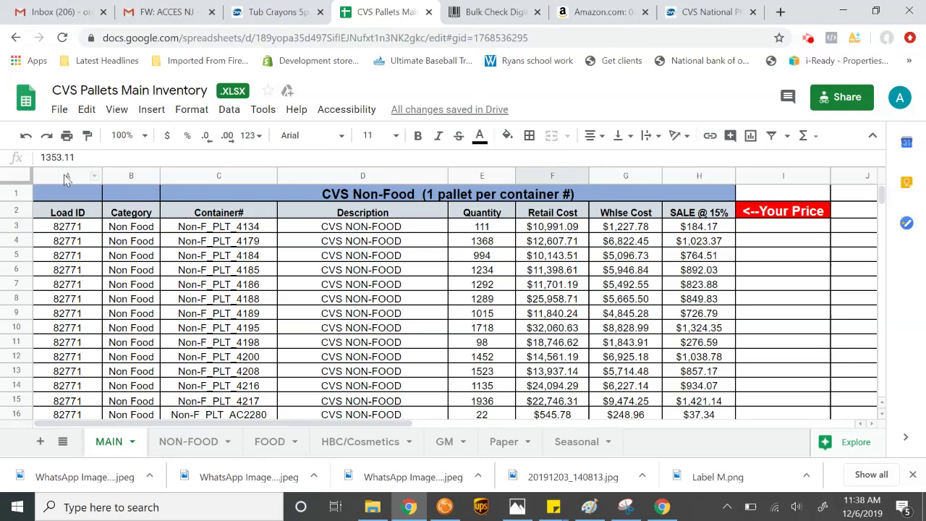
{"action": "left_click", "coordinate": [67, 216]}
{"action": "left_click", "coordinate": [70, 230]}
{"action": "left_click", "coordinate": [71, 244]}
{"action": "left_click", "coordinate": [69, 269]}
{"action": "left_click", "coordinate": [72, 284]}
{"action": "left_click", "coordinate": [76, 302]}
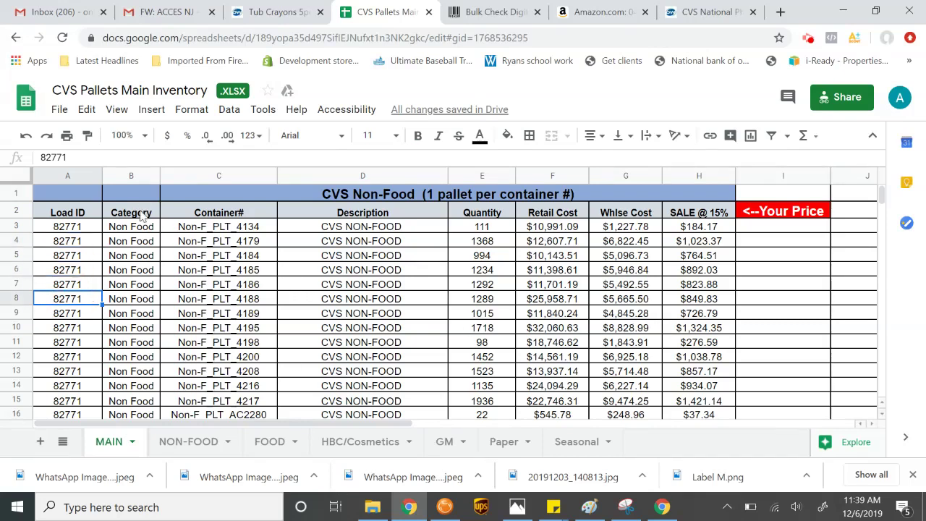
Step: Step through the Container# values in column C down to Non-F_PLT_4188
{"action": "left_click", "coordinate": [257, 215]}
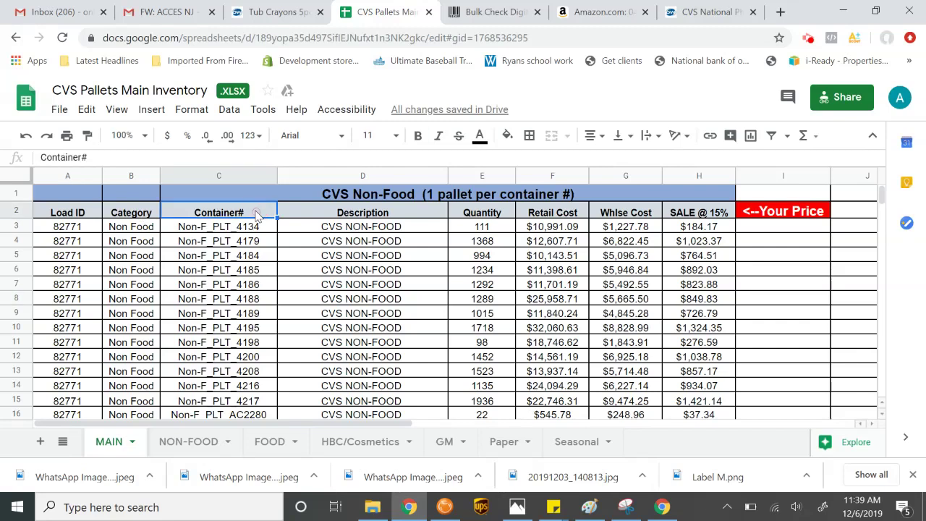
{"action": "left_click", "coordinate": [255, 226]}
{"action": "left_click", "coordinate": [246, 241]}
{"action": "left_click", "coordinate": [247, 255]}
{"action": "left_click", "coordinate": [247, 269]}
{"action": "left_click", "coordinate": [248, 284]}
{"action": "left_click", "coordinate": [248, 303]}
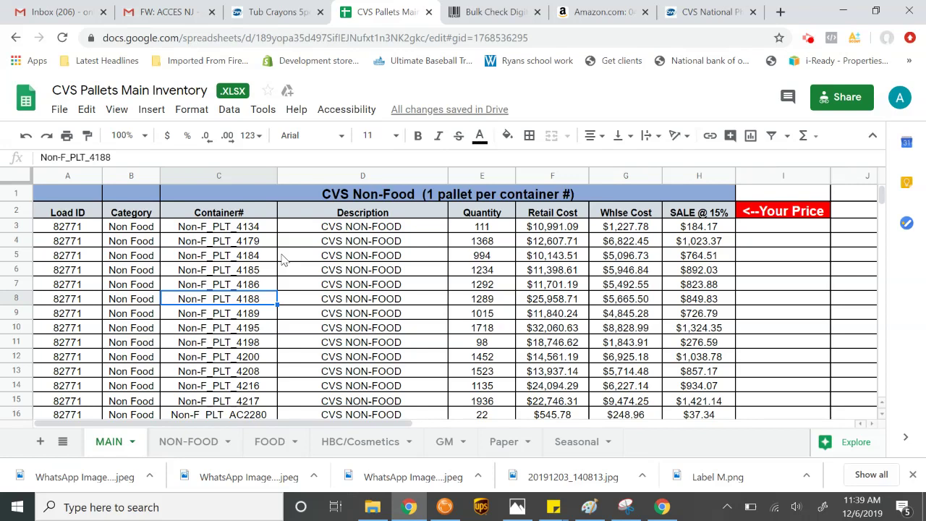
Step: Inspect the first pallet's quantity 111, retail and wholesale costs, and 15% sale price formula
{"action": "left_click", "coordinate": [362, 212]}
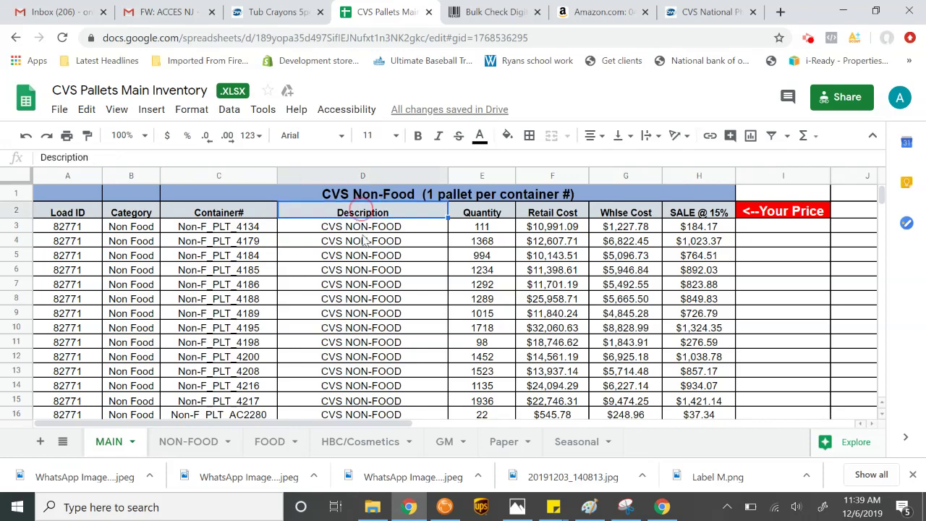
{"action": "left_click", "coordinate": [492, 217]}
{"action": "left_click", "coordinate": [488, 226]}
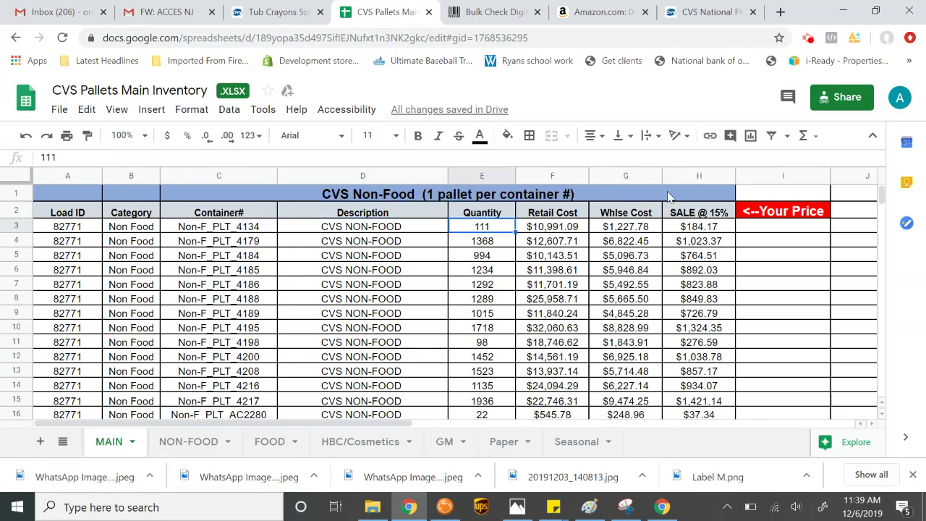
{"action": "left_click", "coordinate": [572, 226]}
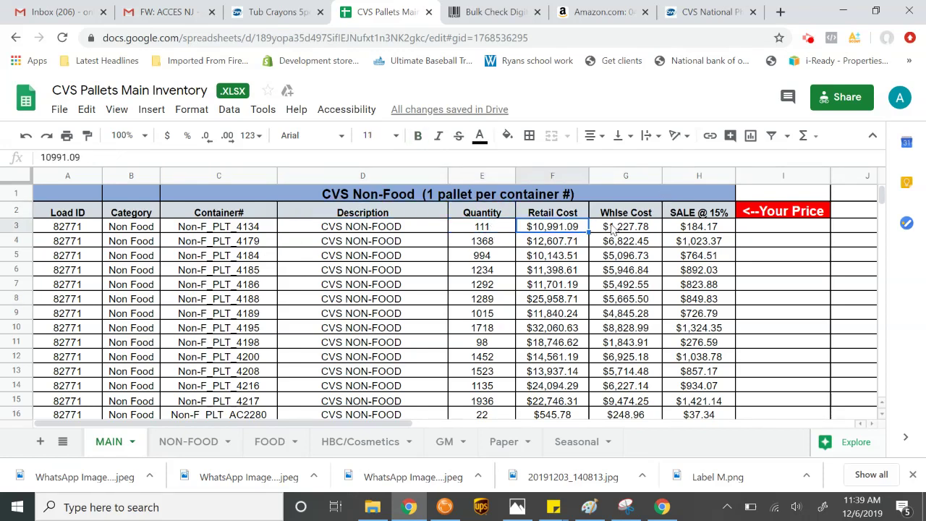
{"action": "left_click", "coordinate": [611, 227]}
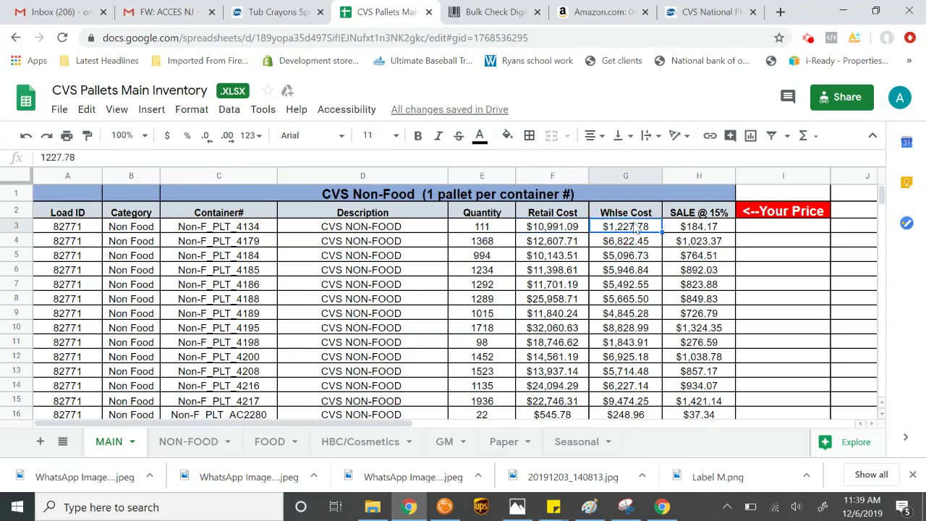
{"action": "left_click", "coordinate": [687, 229]}
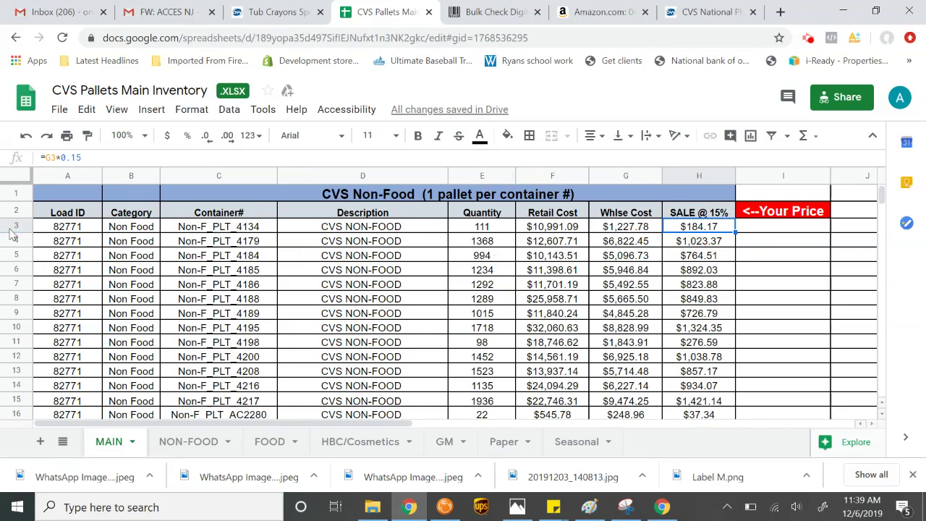
{"action": "left_click", "coordinate": [69, 226]}
{"action": "left_click", "coordinate": [215, 229]}
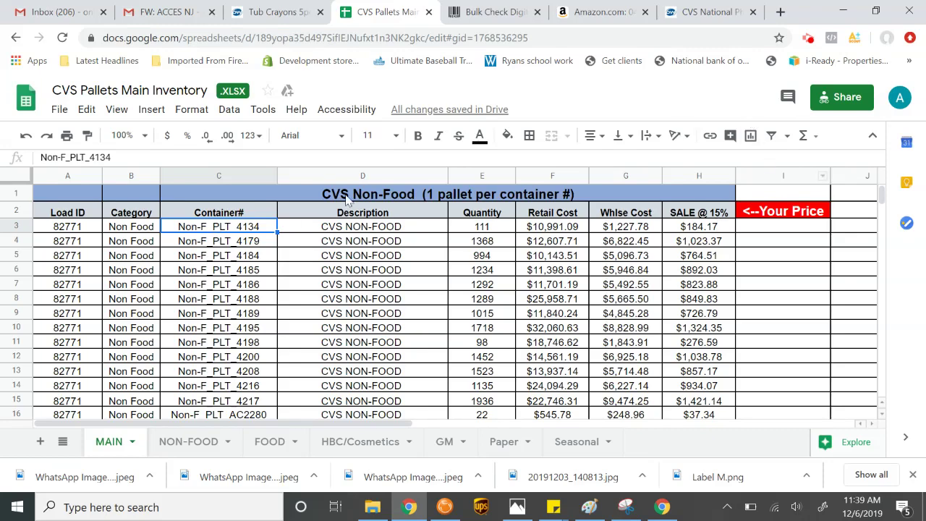
Step: Scroll through the GM load groups further down the MAIN sheet and back up
{"action": "scroll", "coordinate": [369, 273], "scroll_direction": "down", "scroll_amount": 5}
{"action": "scroll", "coordinate": [369, 273], "scroll_direction": "down", "scroll_amount": 20}
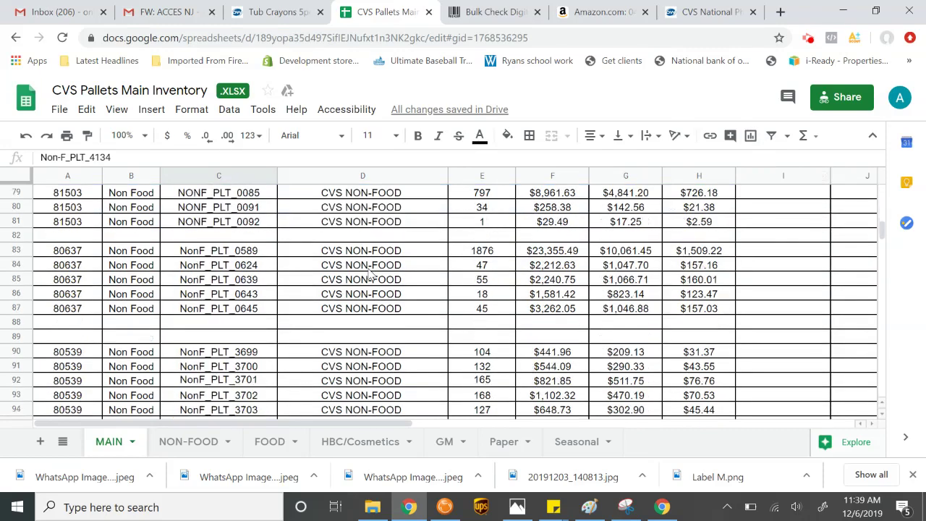
{"action": "scroll", "coordinate": [370, 280], "scroll_direction": "down", "scroll_amount": 10}
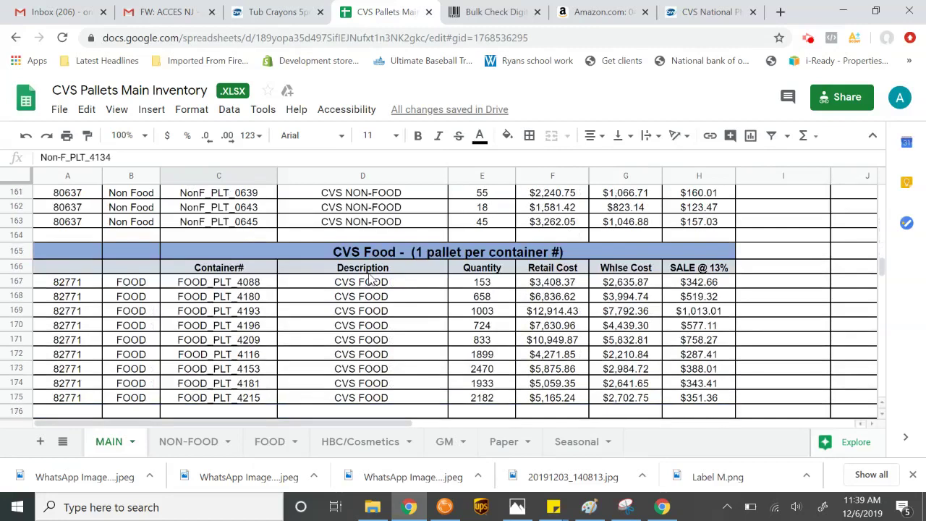
{"action": "scroll", "coordinate": [370, 268], "scroll_direction": "down", "scroll_amount": 1}
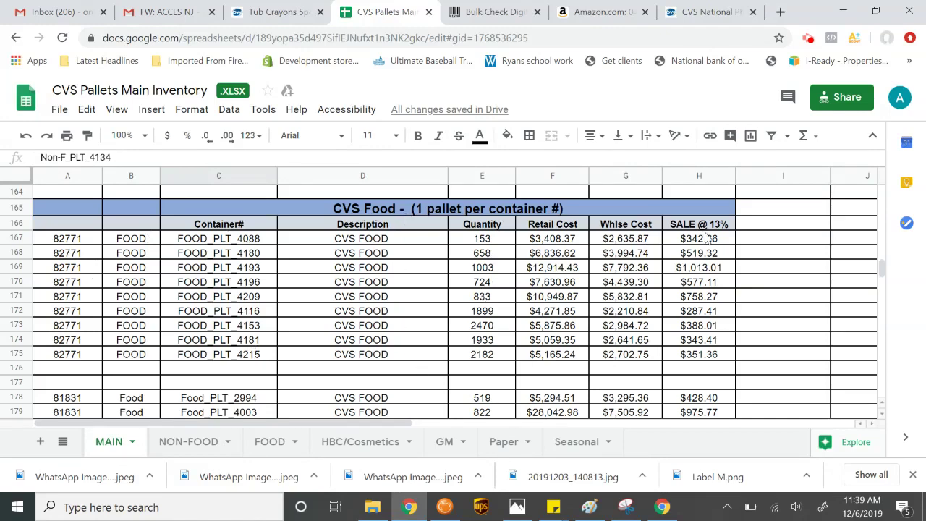
{"action": "scroll", "coordinate": [726, 239], "scroll_direction": "down", "scroll_amount": 5}
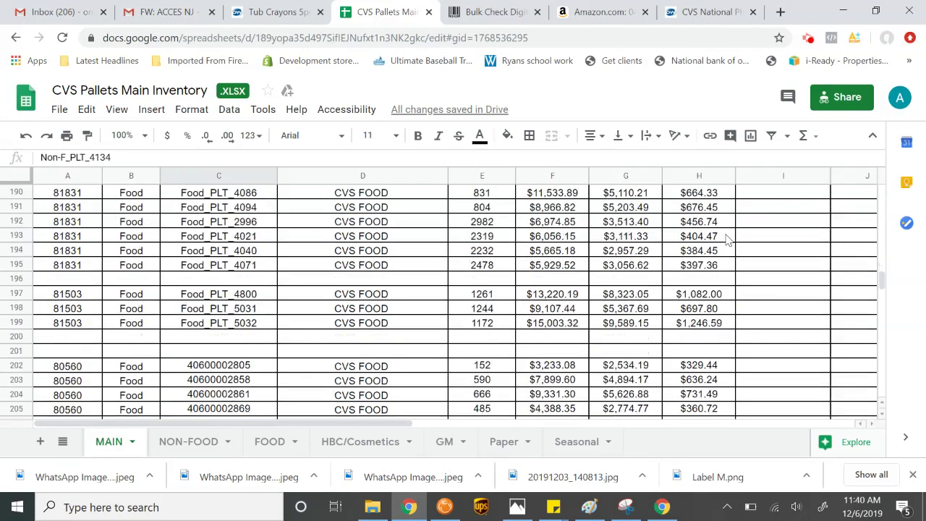
{"action": "scroll", "coordinate": [726, 239], "scroll_direction": "down", "scroll_amount": 6}
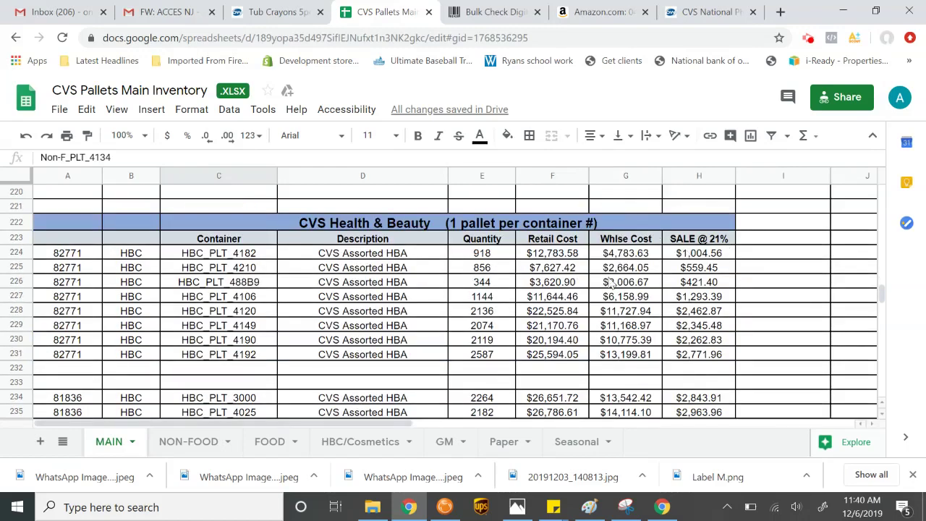
{"action": "scroll", "coordinate": [613, 283], "scroll_direction": "down", "scroll_amount": 1}
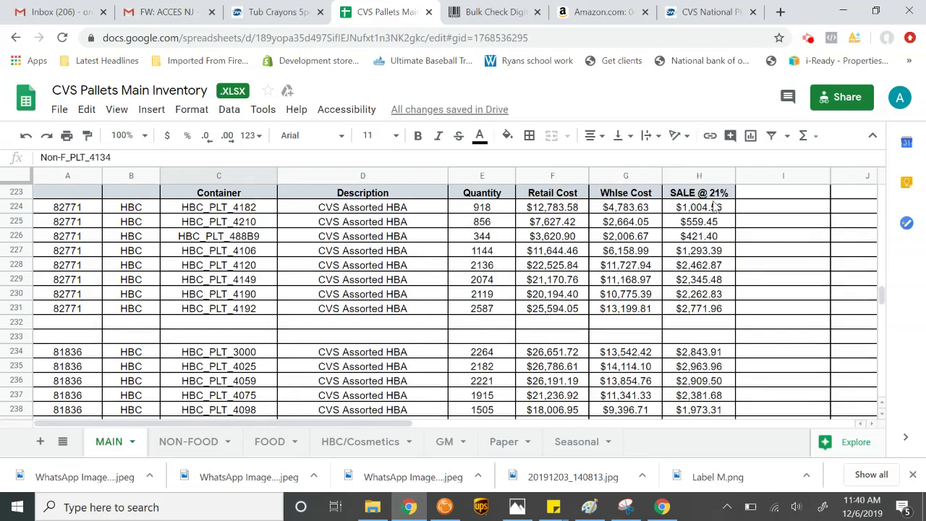
{"action": "scroll", "coordinate": [716, 230], "scroll_direction": "down", "scroll_amount": 1}
{"action": "scroll", "coordinate": [716, 230], "scroll_direction": "down", "scroll_amount": 20}
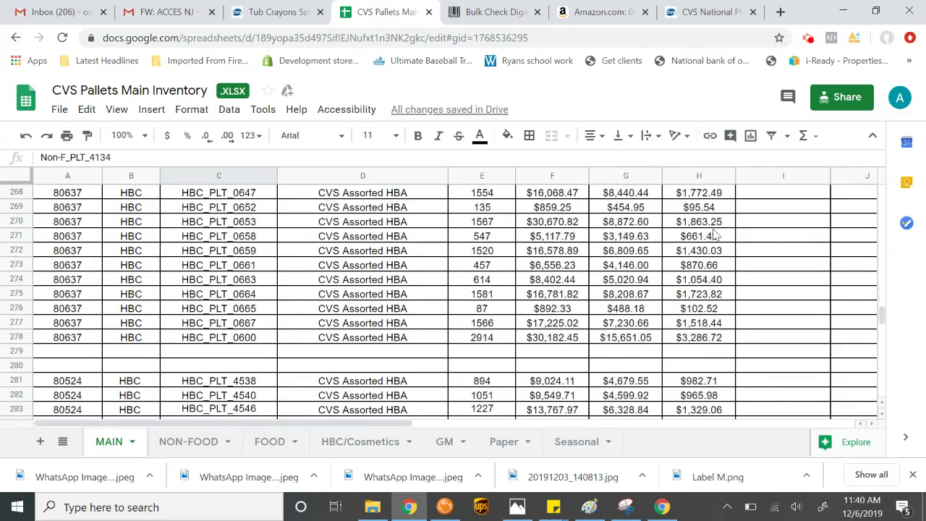
{"action": "scroll", "coordinate": [714, 232], "scroll_direction": "down", "scroll_amount": 19}
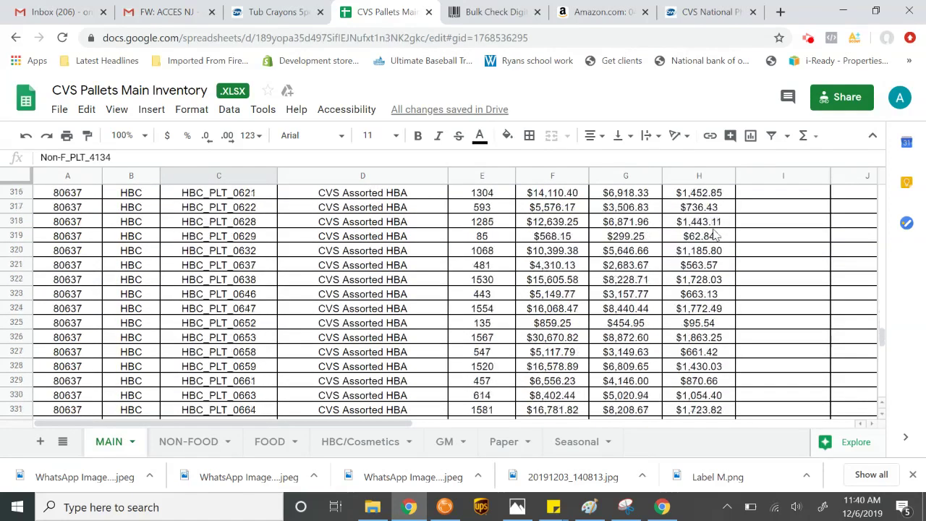
{"action": "scroll", "coordinate": [712, 237], "scroll_direction": "down", "scroll_amount": 2}
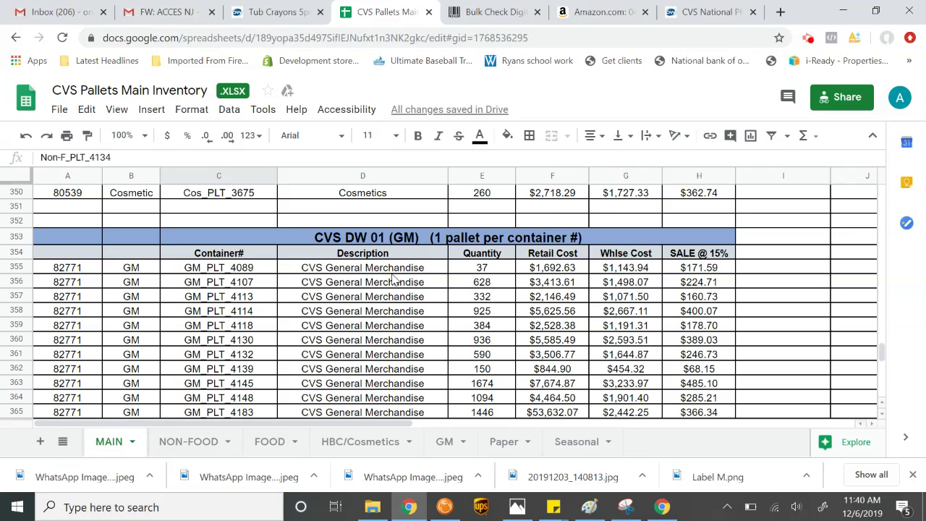
{"action": "scroll", "coordinate": [394, 273], "scroll_direction": "down", "scroll_amount": 15}
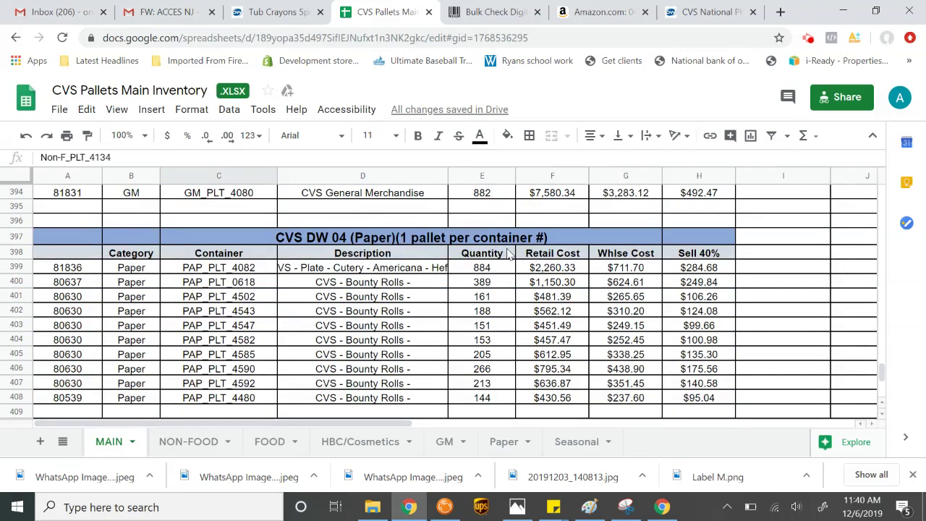
{"action": "scroll", "coordinate": [426, 261], "scroll_direction": "down", "scroll_amount": 2}
{"action": "scroll", "coordinate": [426, 256], "scroll_direction": "up", "scroll_amount": 2}
{"action": "scroll", "coordinate": [407, 324], "scroll_direction": "down", "scroll_amount": 10}
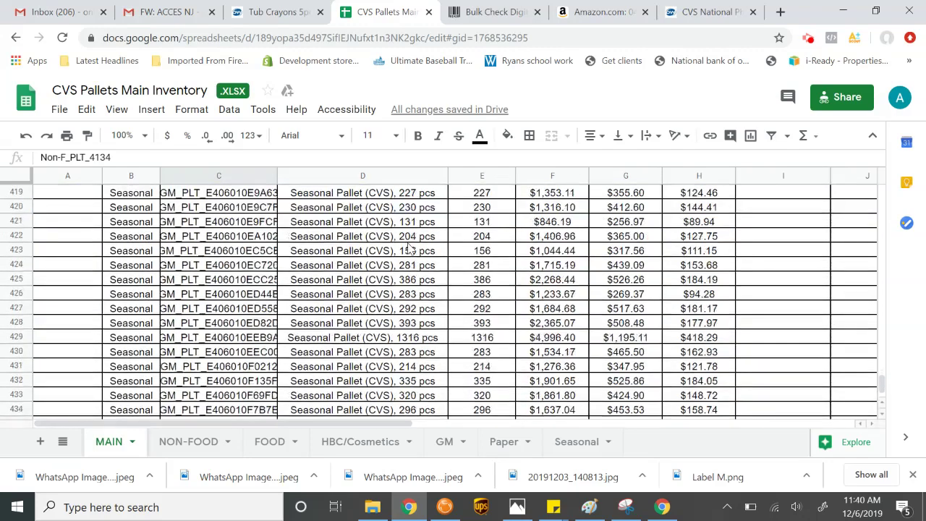
{"action": "scroll", "coordinate": [410, 247], "scroll_direction": "up", "scroll_amount": 18}
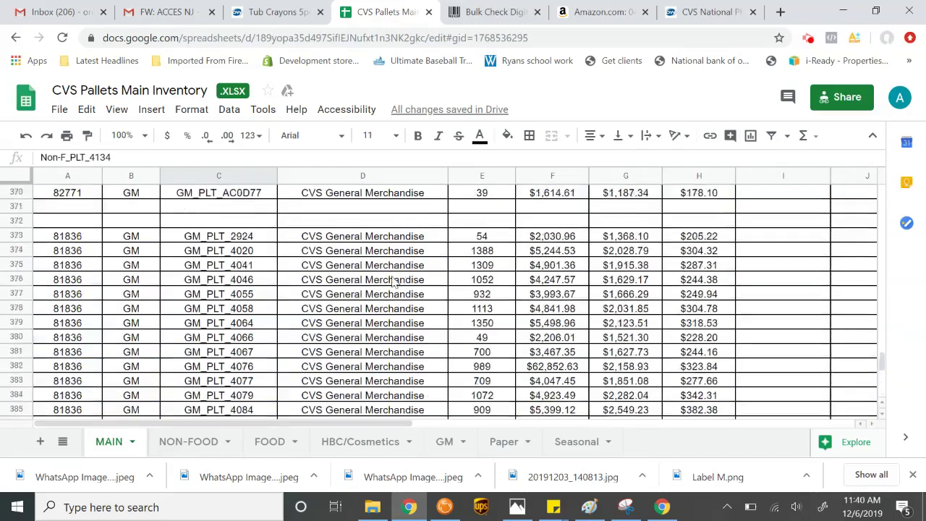
{"action": "left_click", "coordinate": [186, 226]}
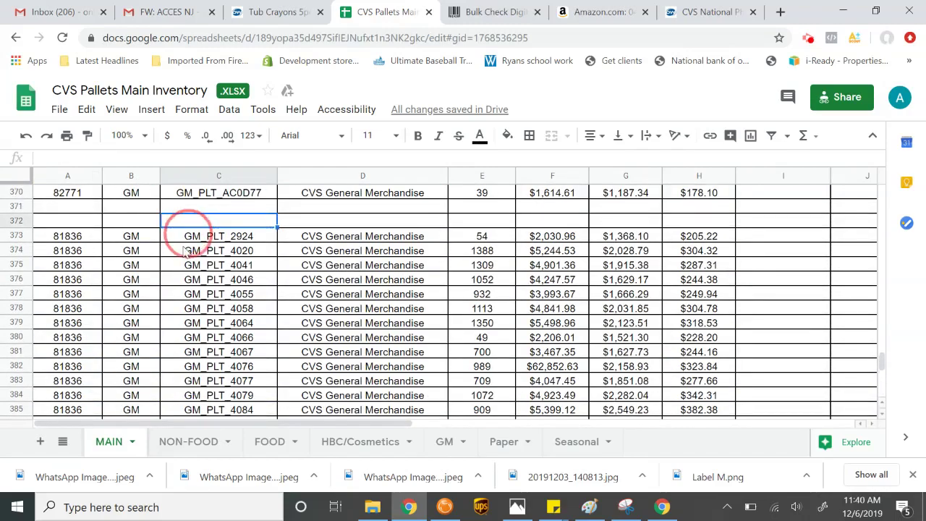
{"action": "scroll", "coordinate": [186, 250], "scroll_direction": "down", "scroll_amount": 18}
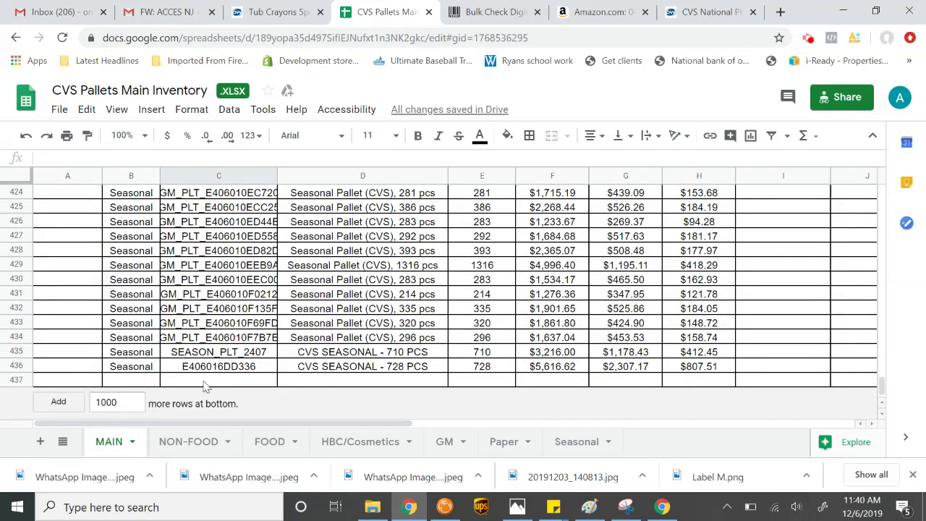
{"action": "scroll", "coordinate": [204, 385], "scroll_direction": "up", "scroll_amount": 11}
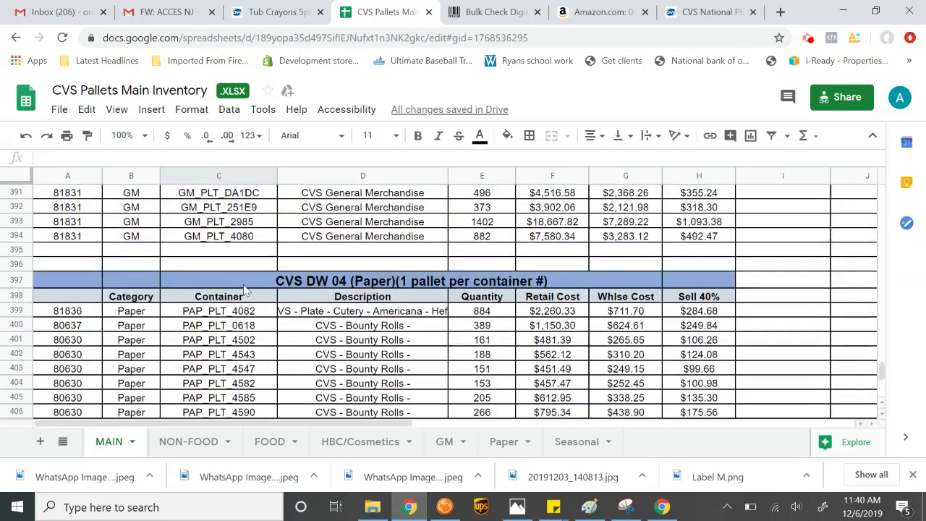
{"action": "scroll", "coordinate": [244, 290], "scroll_direction": "up", "scroll_amount": 20}
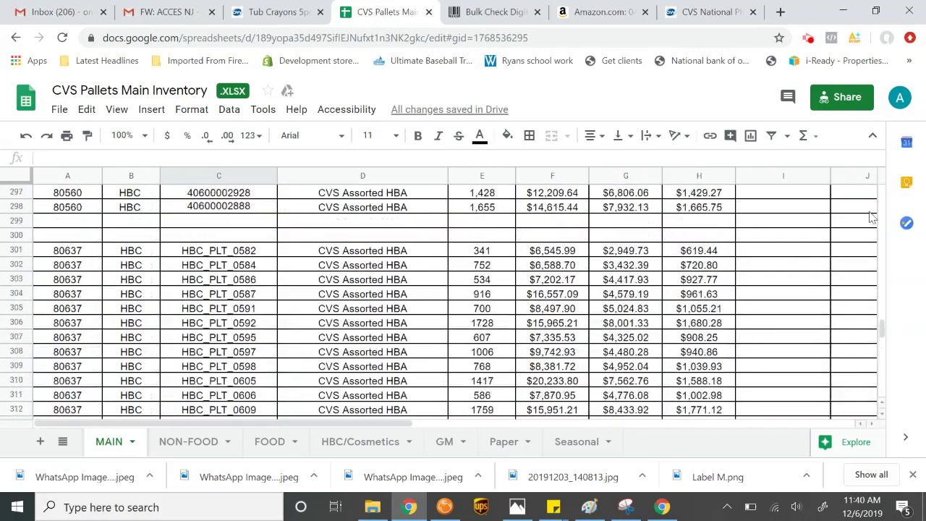
{"action": "left_click_drag", "start_coordinate": [880, 329], "coordinate": [893, 197]}
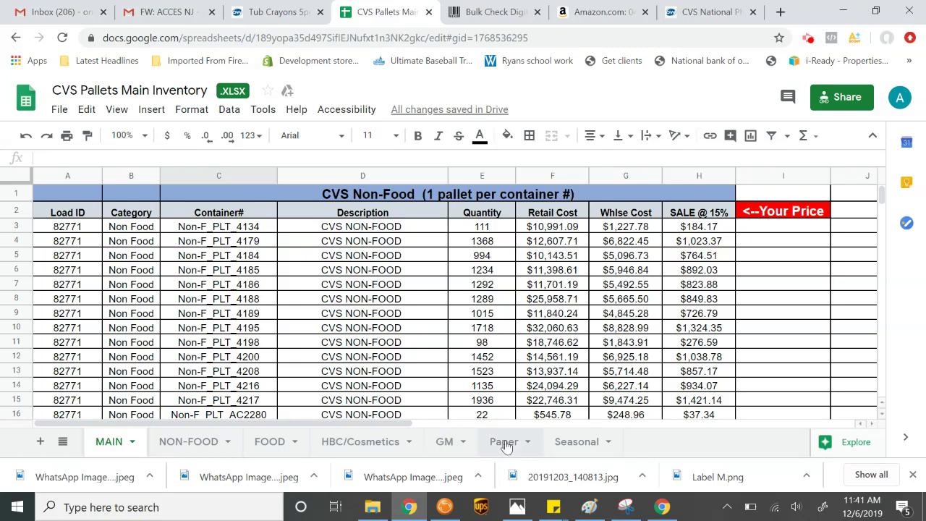
Step: Check the NON-FOOD, HBC/Cosmetics, GM, Paper and Seasonal sheets before going back to MAIN
{"action": "left_click", "coordinate": [222, 444]}
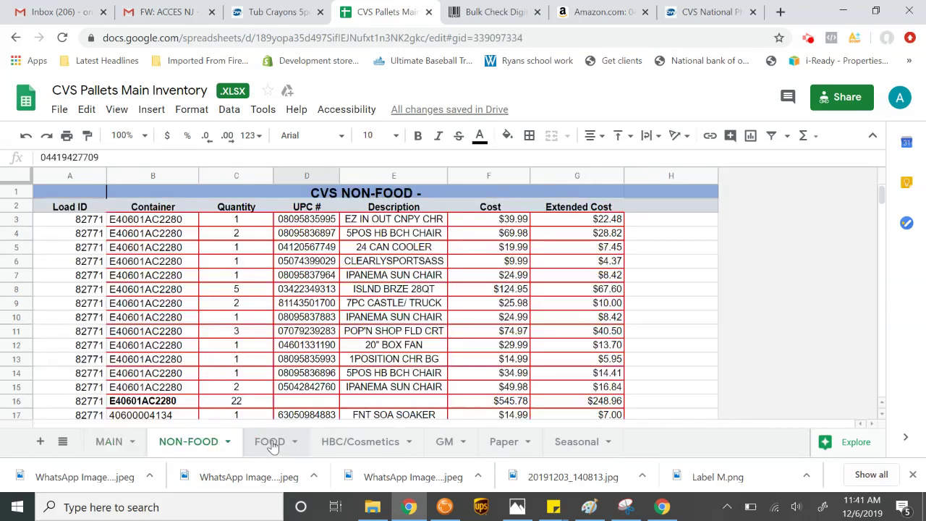
{"action": "left_click", "coordinate": [362, 443]}
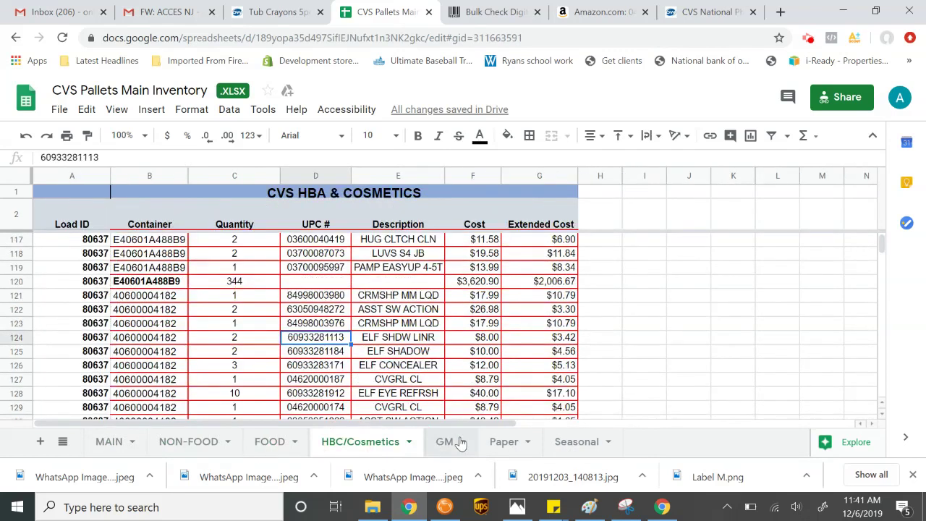
{"action": "left_click", "coordinate": [455, 443]}
{"action": "left_click", "coordinate": [522, 442]}
{"action": "left_click", "coordinate": [571, 442]}
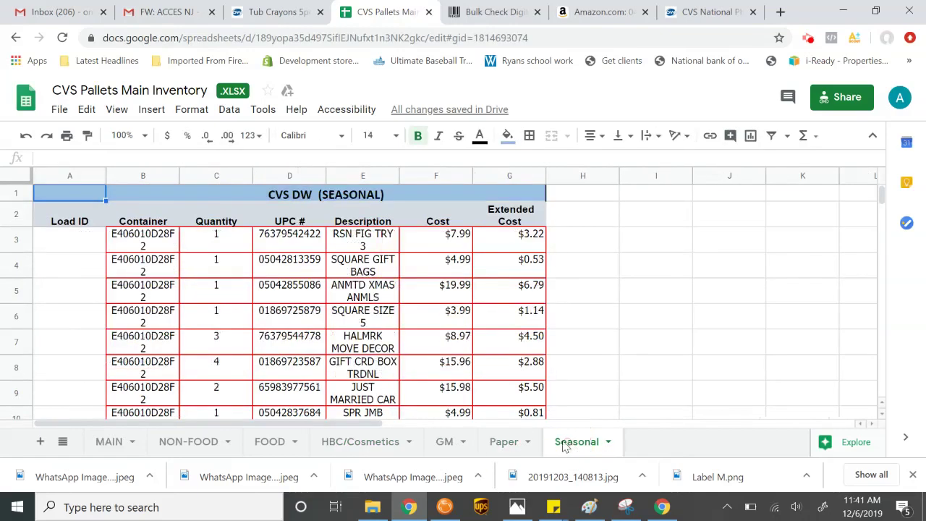
{"action": "left_click", "coordinate": [109, 442]}
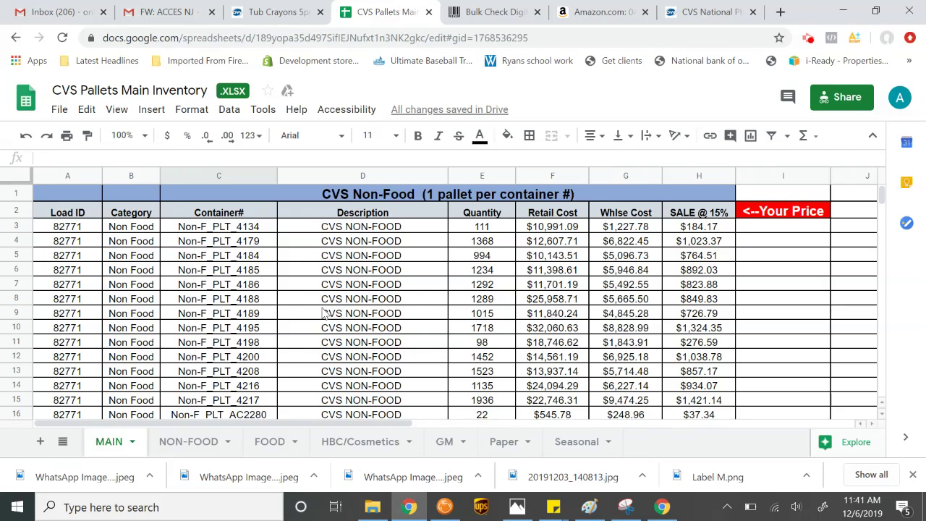
Step: Compare the MAIN sheet's container numbers, settling on Non-F_PLT_4134
{"action": "left_click", "coordinate": [244, 228]}
{"action": "left_click", "coordinate": [243, 242]}
{"action": "left_click", "coordinate": [243, 256]}
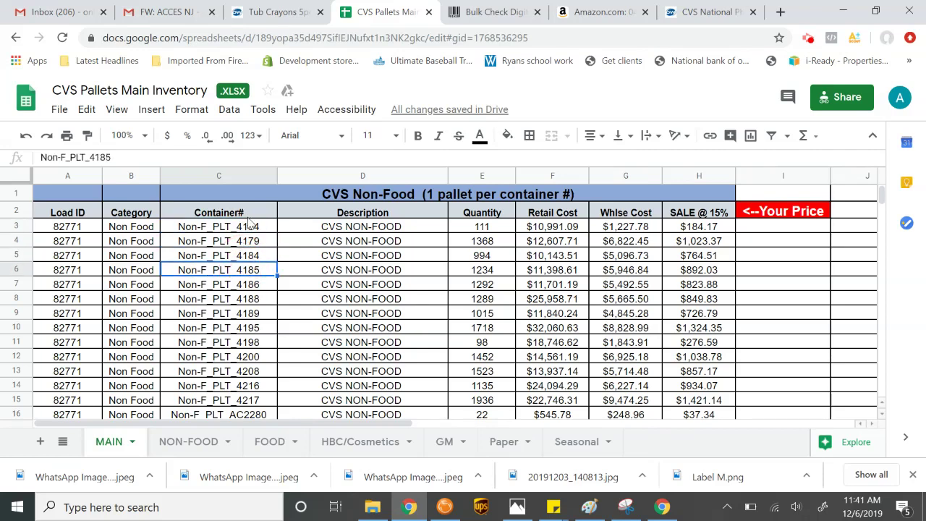
{"action": "left_click", "coordinate": [250, 227]}
{"action": "left_click", "coordinate": [248, 241]}
{"action": "left_click", "coordinate": [246, 261]}
{"action": "left_click", "coordinate": [249, 229]}
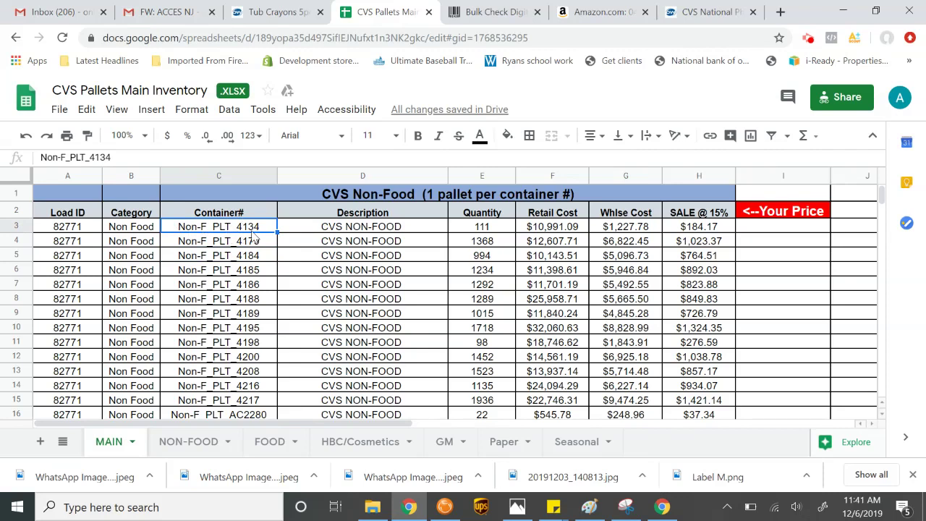
Step: Search the NON-FOOD sheet for 4134 and select row 17, the pallet's first item
{"action": "left_click", "coordinate": [197, 444]}
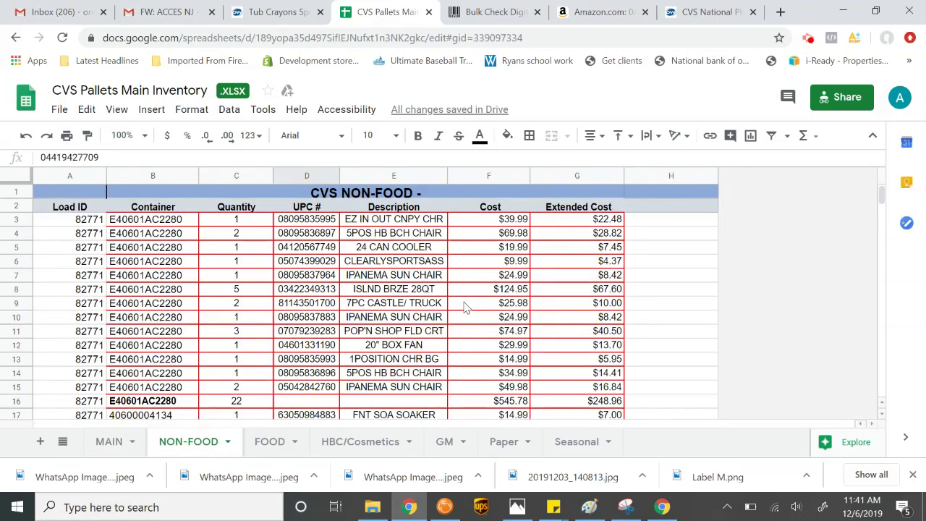
{"action": "key", "text": "ctrl+f"}
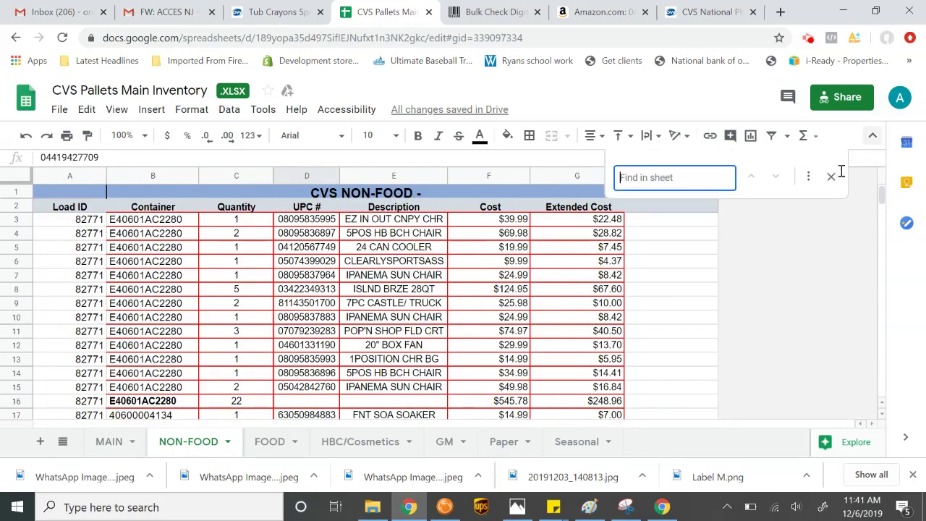
{"action": "left_click", "coordinate": [112, 441]}
{"action": "left_click", "coordinate": [186, 441]}
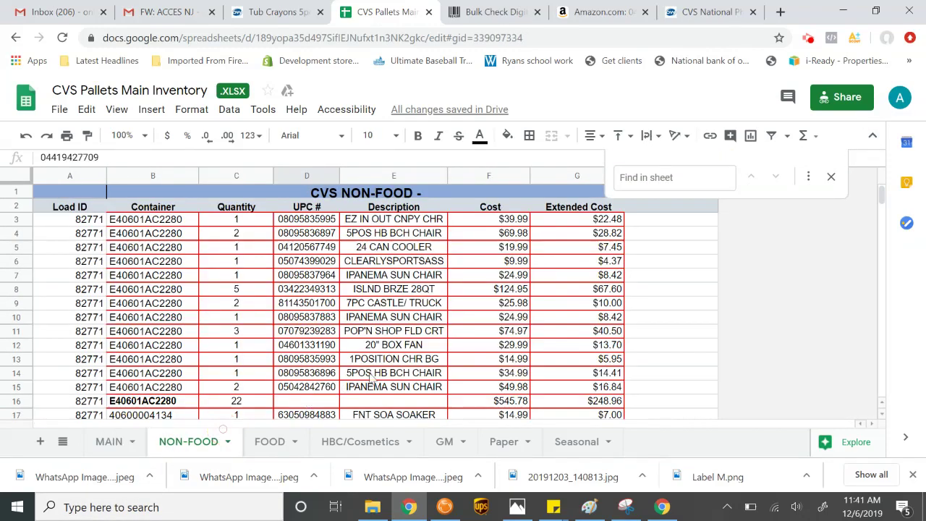
{"action": "left_click", "coordinate": [692, 180]}
{"action": "type", "text": "4134"}
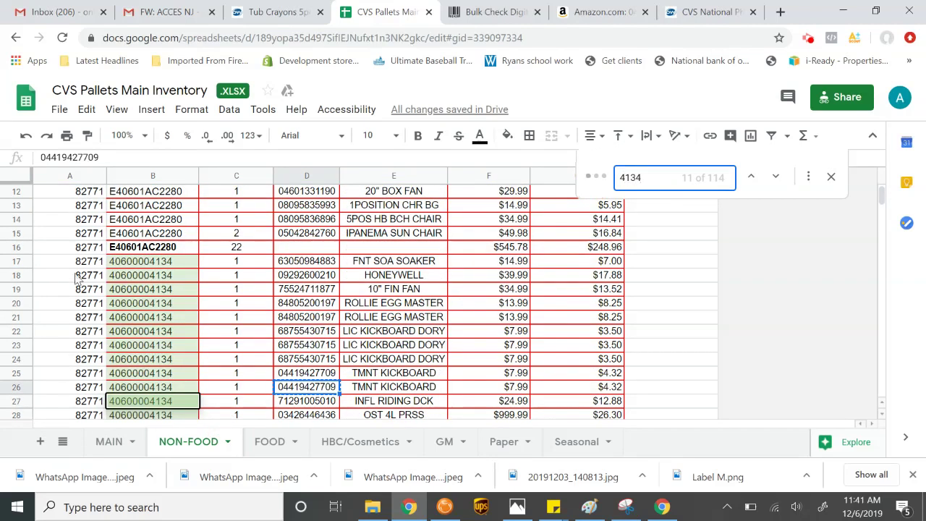
{"action": "left_click", "coordinate": [134, 262]}
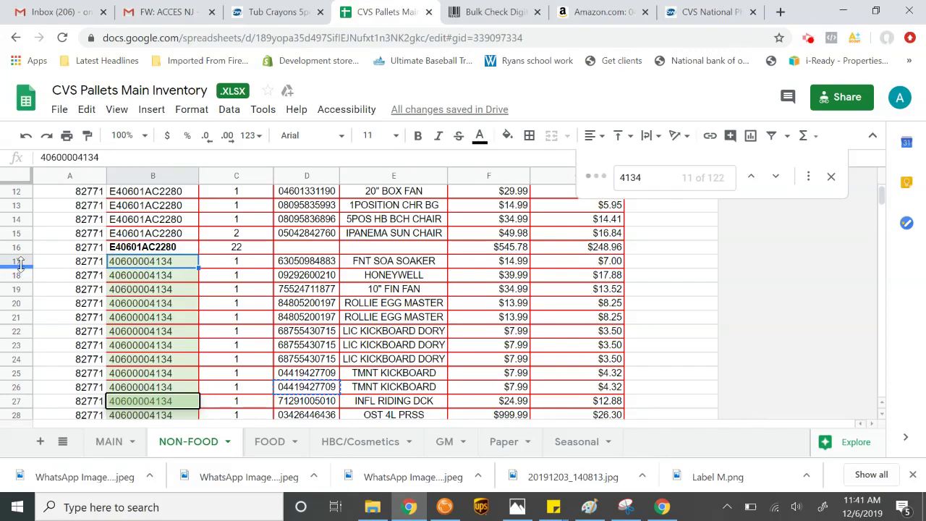
{"action": "left_click", "coordinate": [18, 261]}
{"action": "scroll", "coordinate": [195, 283], "scroll_direction": "down", "scroll_amount": 15}
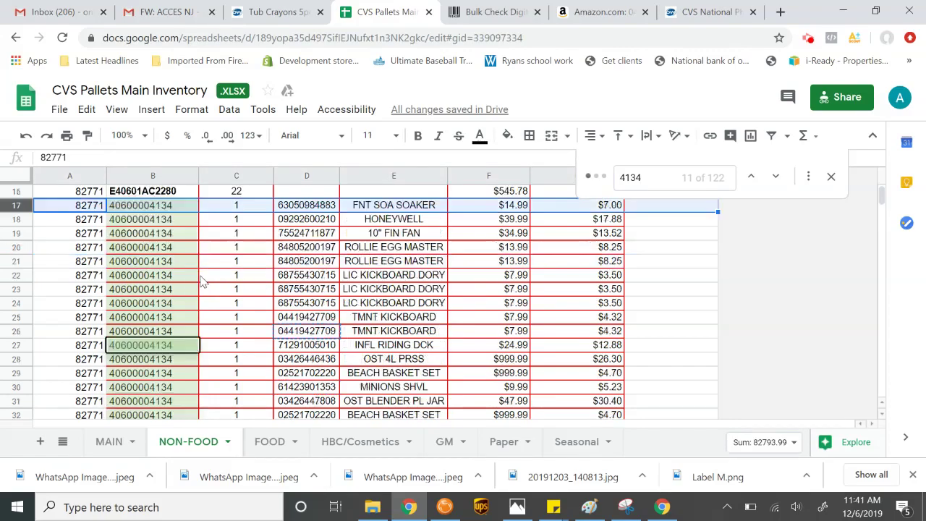
{"action": "scroll", "coordinate": [209, 283], "scroll_direction": "down", "scroll_amount": 5}
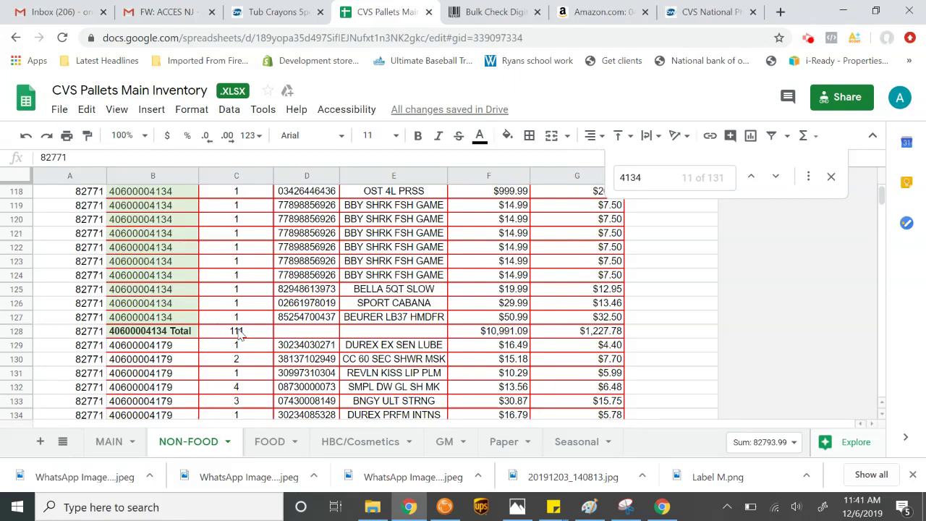
{"action": "left_click", "coordinate": [114, 443]}
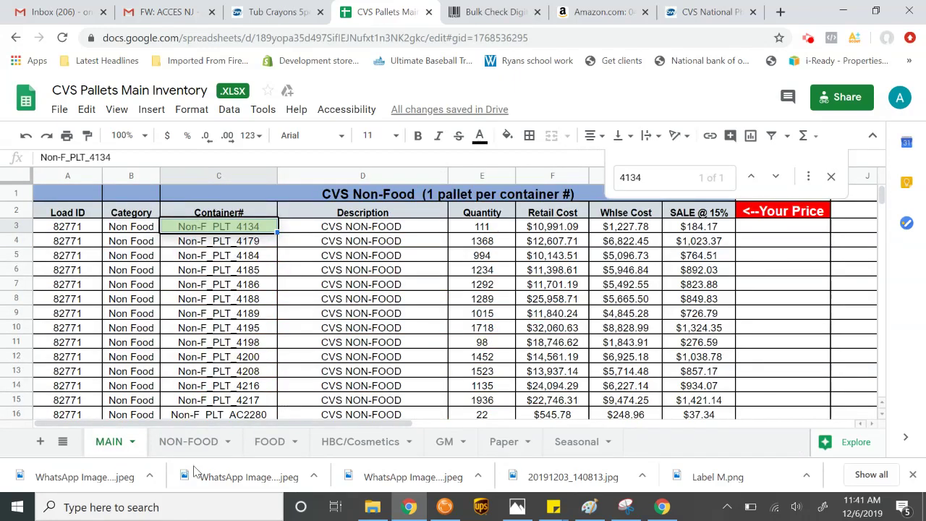
{"action": "left_click", "coordinate": [188, 442]}
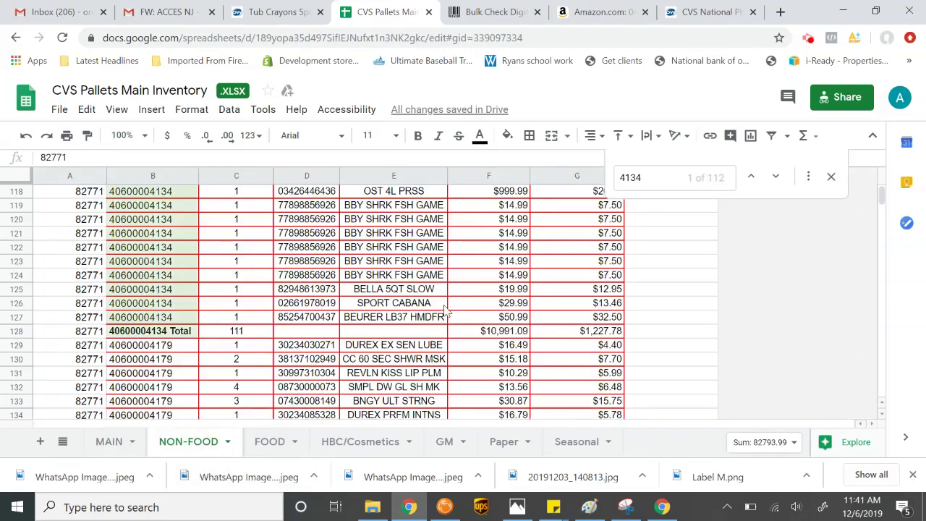
{"action": "scroll", "coordinate": [445, 309], "scroll_direction": "up", "scroll_amount": 20}
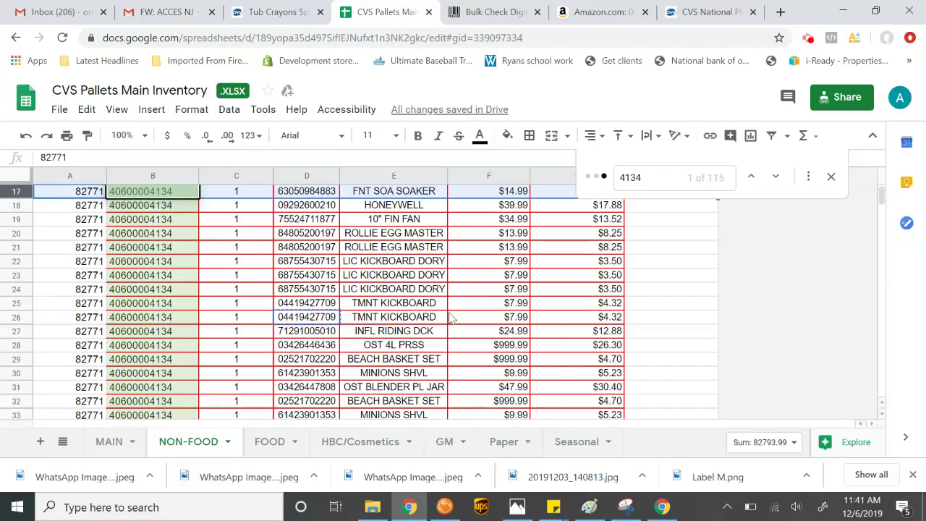
{"action": "scroll", "coordinate": [441, 319], "scroll_direction": "up", "scroll_amount": 5}
{"action": "scroll", "coordinate": [426, 320], "scroll_direction": "down", "scroll_amount": 3}
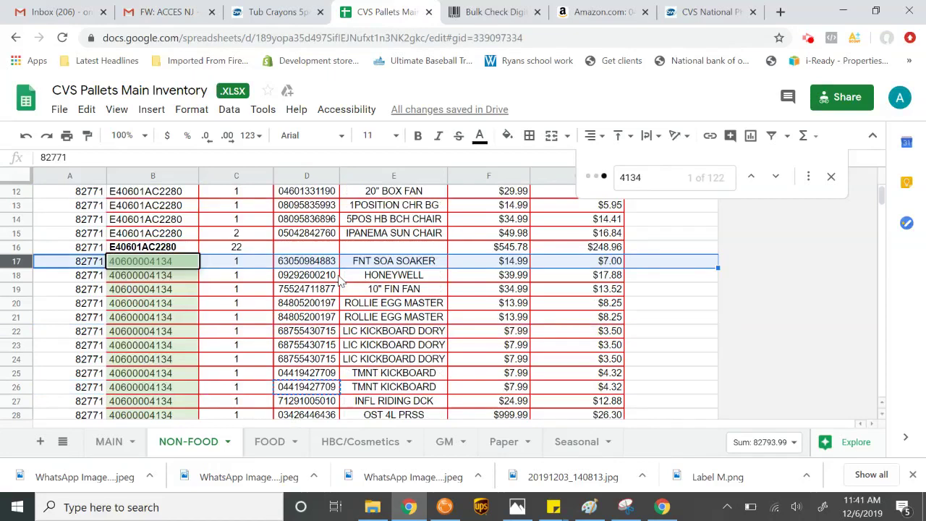
{"action": "left_click", "coordinate": [307, 303]}
{"action": "left_click_drag", "start_coordinate": [394, 260], "coordinate": [393, 230]}
{"action": "scroll", "coordinate": [394, 229], "scroll_direction": "up", "scroll_amount": 2}
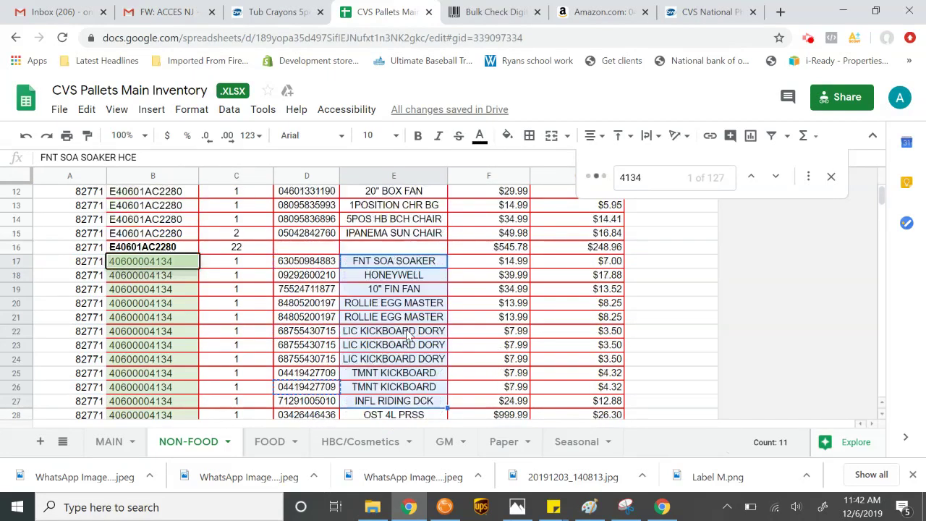
{"action": "left_click", "coordinate": [328, 263]}
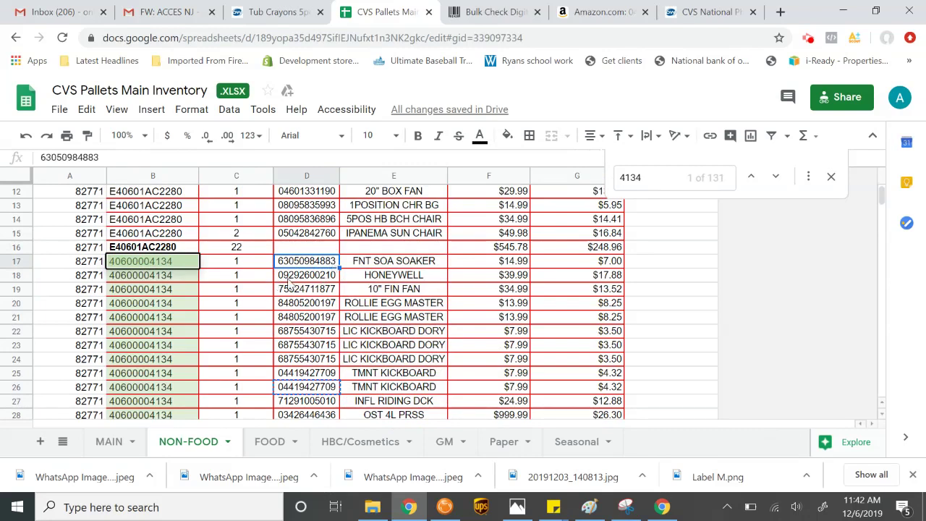
{"action": "left_click", "coordinate": [289, 279]}
{"action": "left_click", "coordinate": [294, 289]}
{"action": "left_click", "coordinate": [296, 304]}
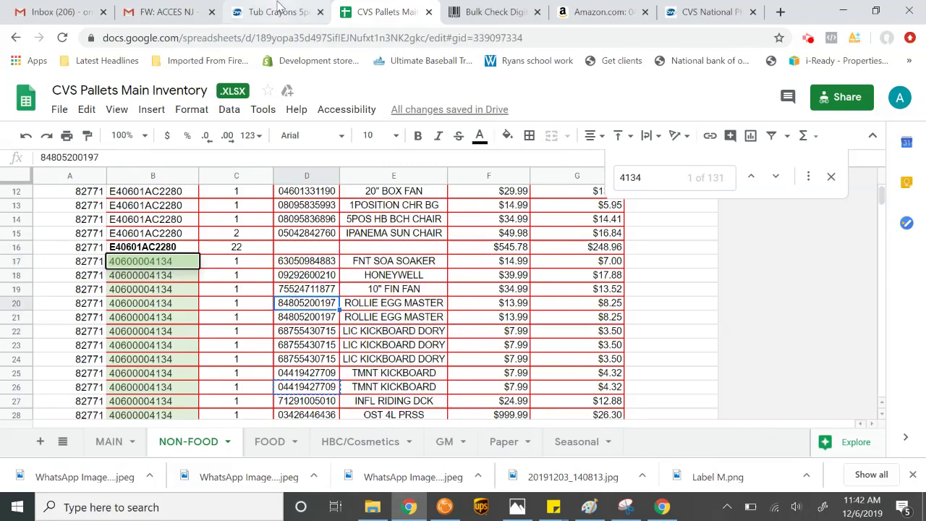
{"action": "left_click", "coordinate": [499, 11]}
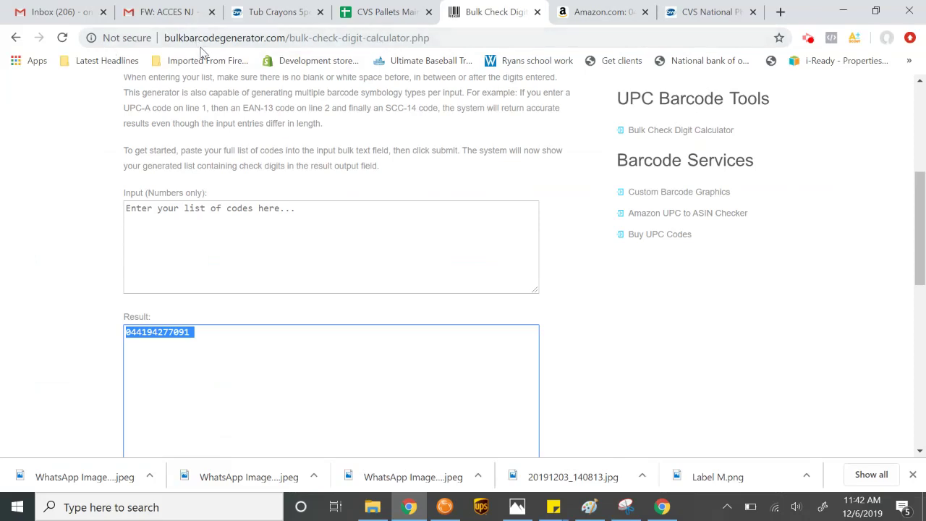
{"action": "scroll", "coordinate": [622, 230], "scroll_direction": "up", "scroll_amount": 4}
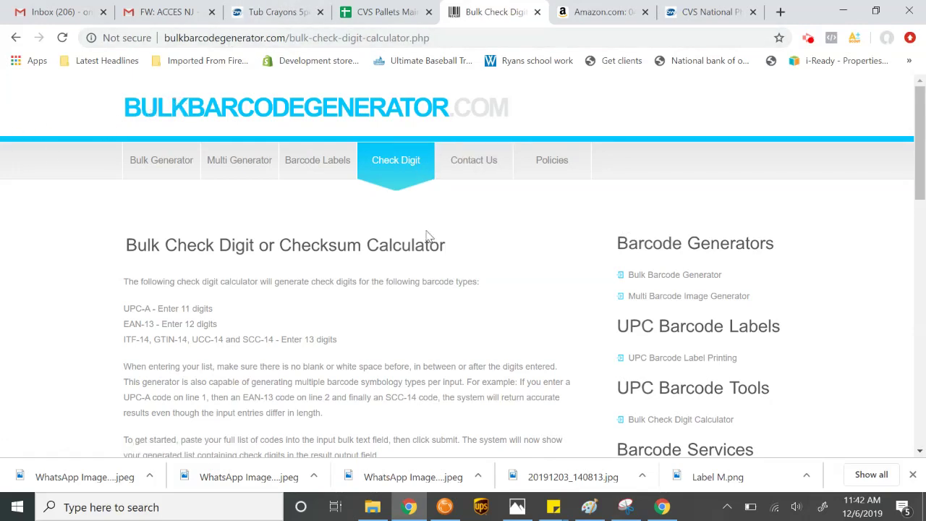
{"action": "scroll", "coordinate": [426, 244], "scroll_direction": "down", "scroll_amount": 4}
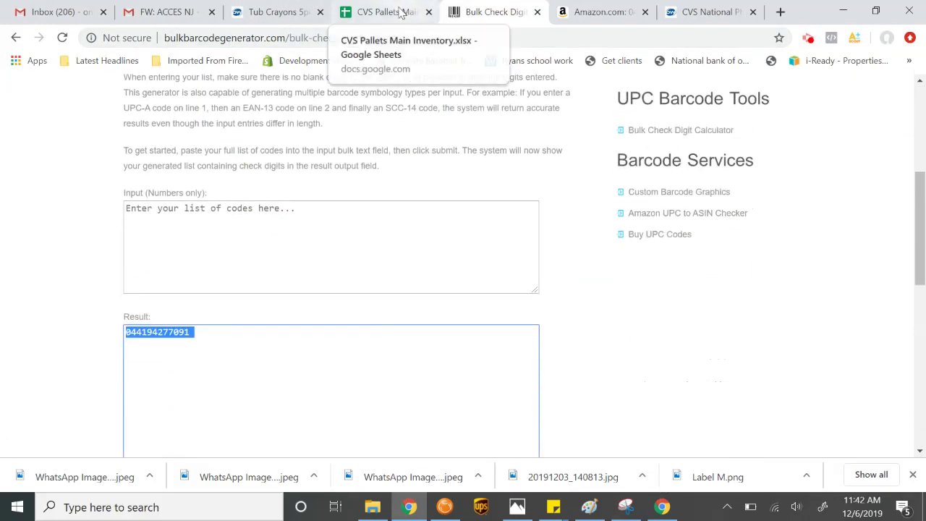
{"action": "left_click", "coordinate": [418, 10]}
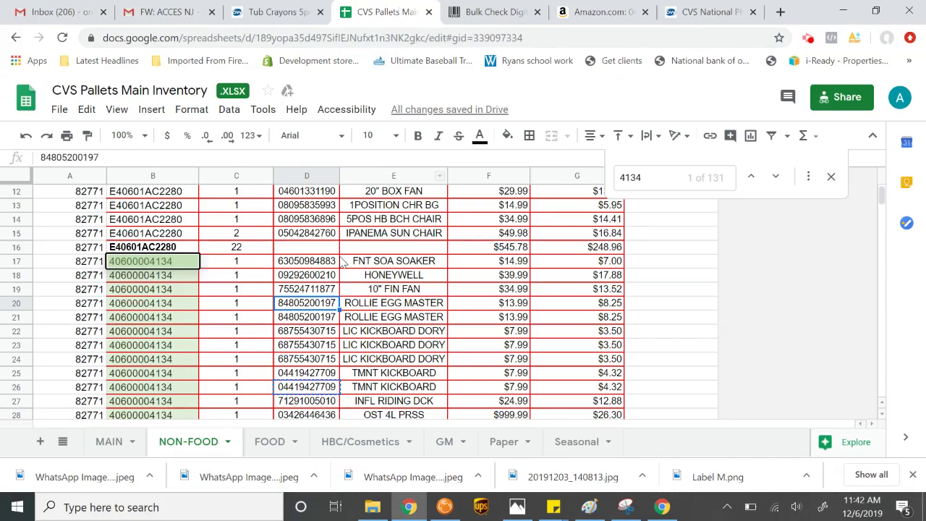
{"action": "left_click", "coordinate": [305, 262]}
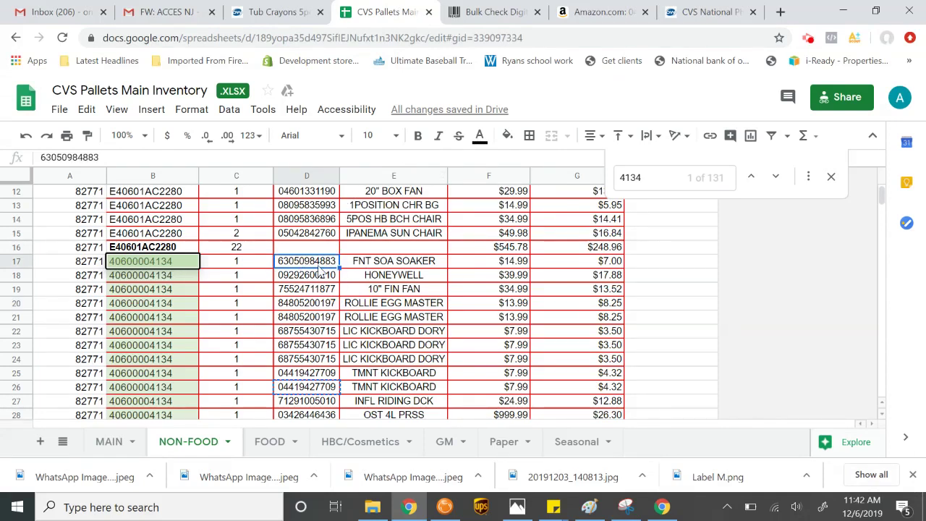
{"action": "left_click", "coordinate": [492, 12]}
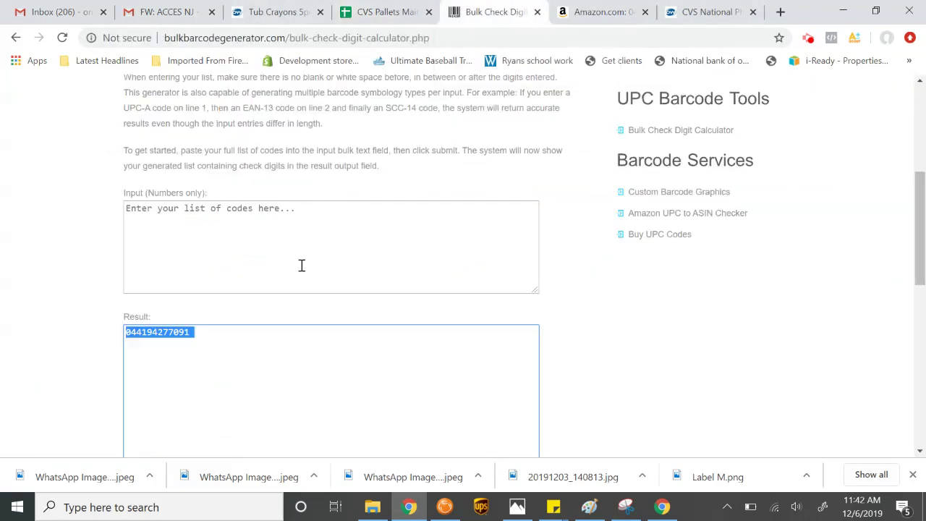
{"action": "left_click", "coordinate": [247, 214]}
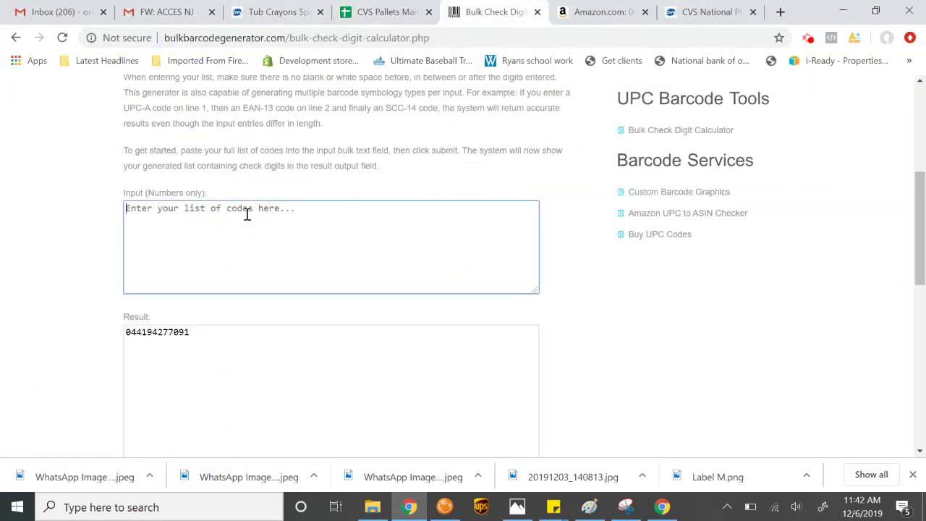
{"action": "left_click", "coordinate": [583, 12]}
{"action": "left_click", "coordinate": [501, 93]}
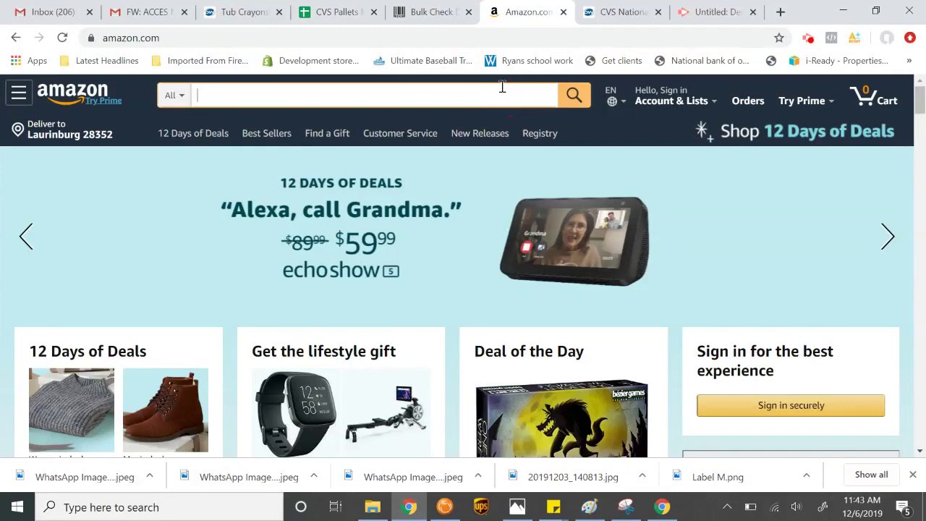
{"action": "key", "text": "ctrl+v"}
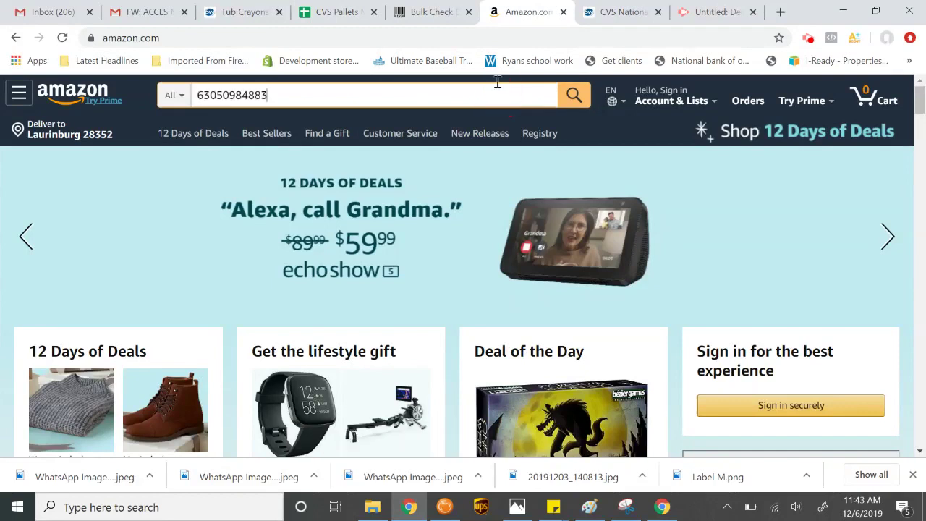
{"action": "left_click", "coordinate": [579, 94]}
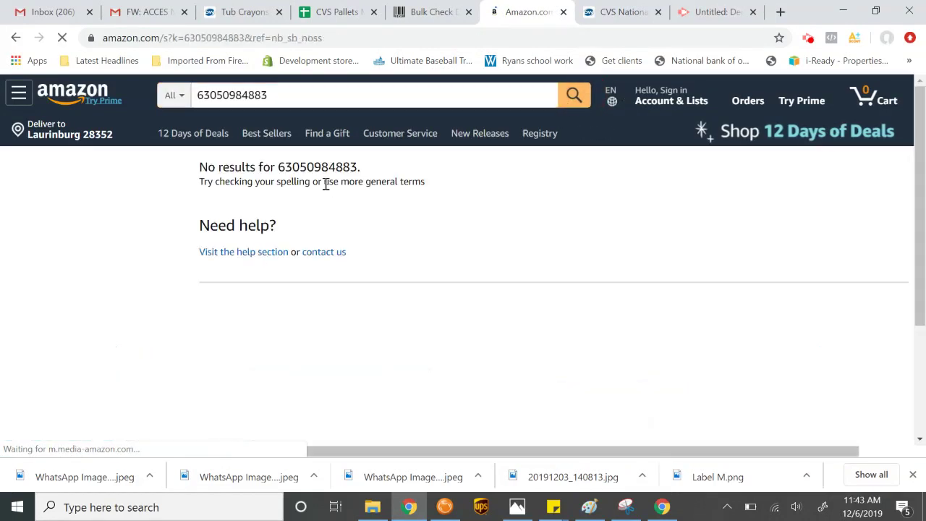
{"action": "left_click", "coordinate": [441, 13]}
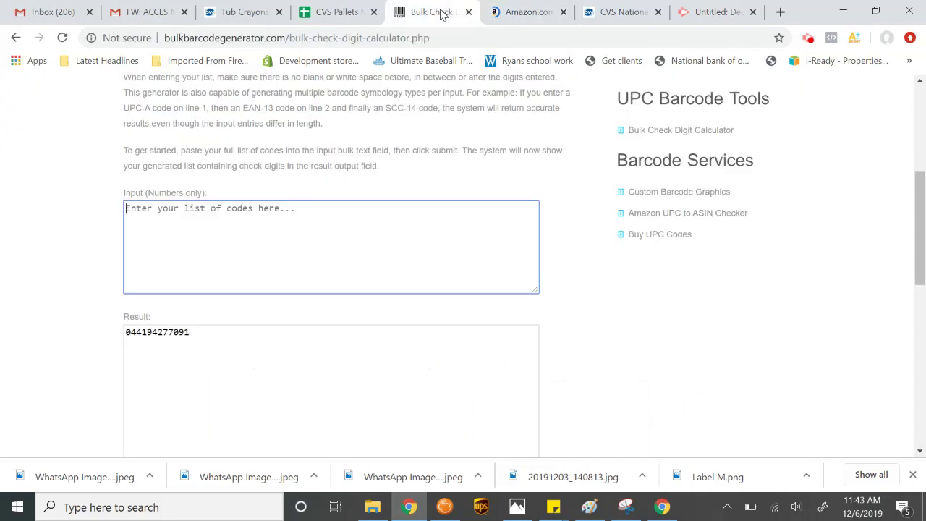
{"action": "triple_click", "coordinate": [276, 338]}
{"action": "left_click", "coordinate": [230, 217]}
{"action": "key", "text": "ctrl+v"}
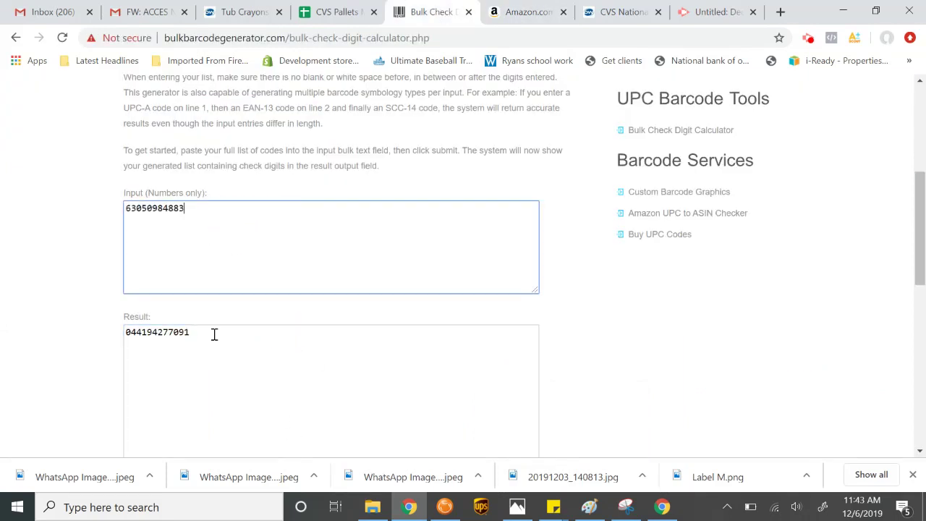
{"action": "scroll", "coordinate": [113, 362], "scroll_direction": "down", "scroll_amount": 3}
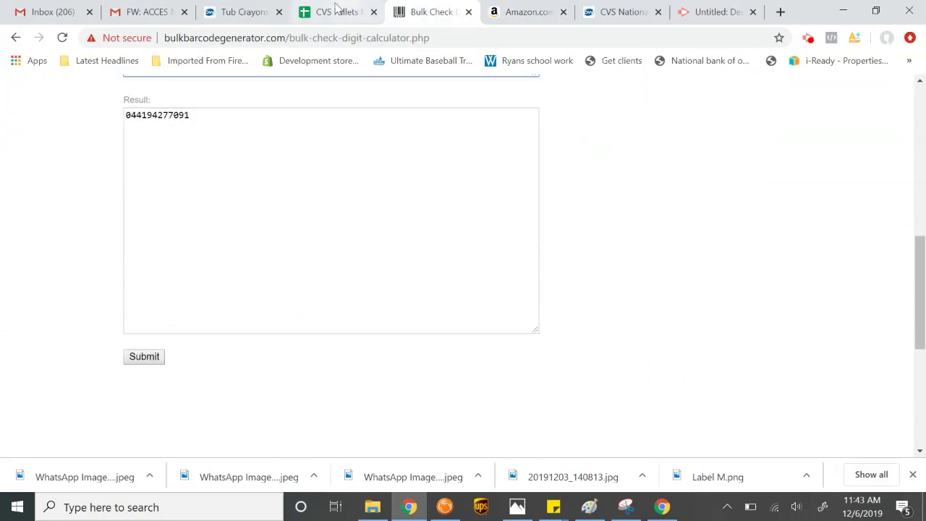
{"action": "scroll", "coordinate": [246, 190], "scroll_direction": "up", "scroll_amount": 4}
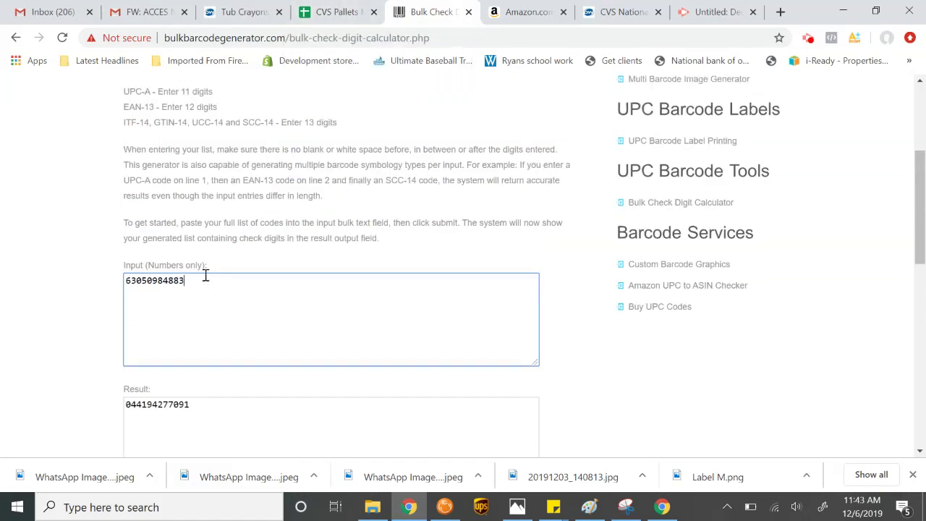
{"action": "left_click", "coordinate": [350, 13]}
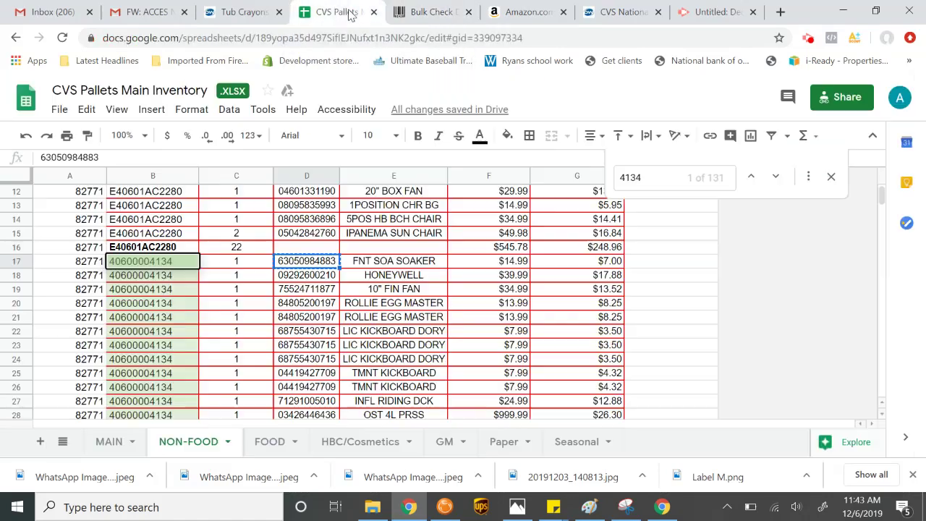
{"action": "left_click", "coordinate": [426, 13]}
{"action": "scroll", "coordinate": [176, 386], "scroll_direction": "down", "scroll_amount": 2}
{"action": "scroll", "coordinate": [173, 395], "scroll_direction": "down", "scroll_amount": 2}
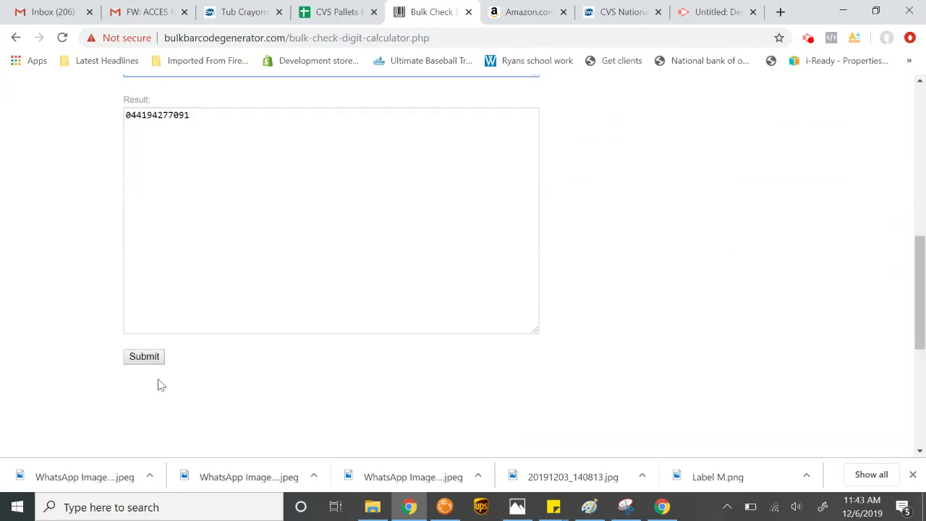
{"action": "left_click", "coordinate": [149, 358]}
{"action": "scroll", "coordinate": [463, 305], "scroll_direction": "down", "scroll_amount": 5}
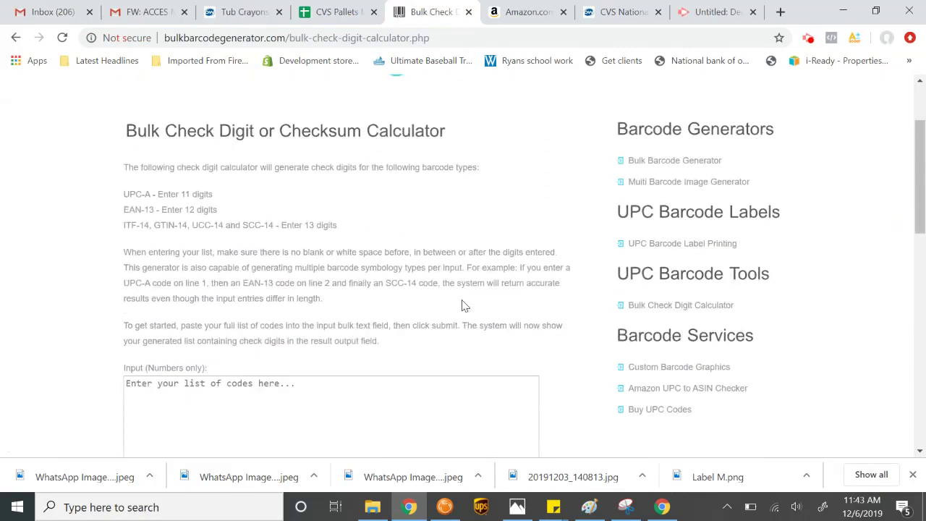
{"action": "left_click", "coordinate": [134, 259]}
{"action": "double_click", "coordinate": [136, 259]}
{"action": "key", "text": "ctrl+c"}
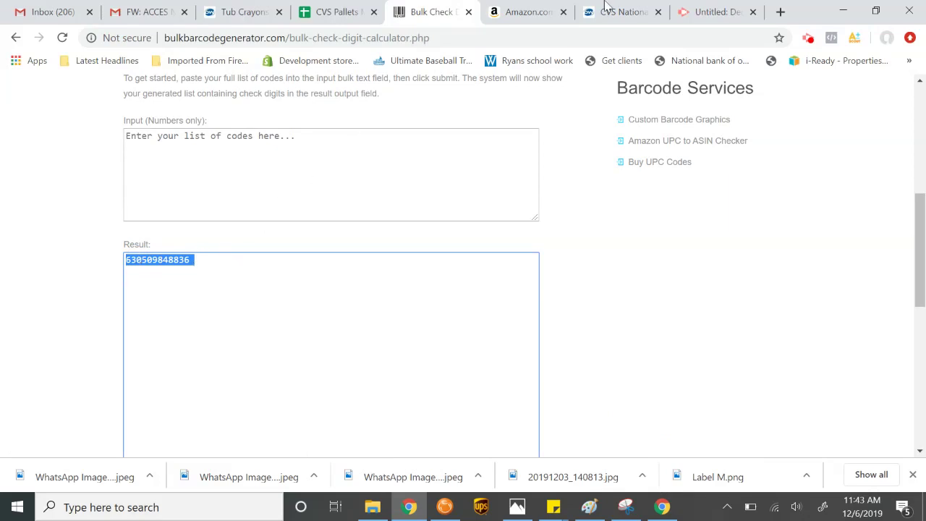
{"action": "left_click", "coordinate": [520, 13]}
{"action": "left_click", "coordinate": [374, 96]}
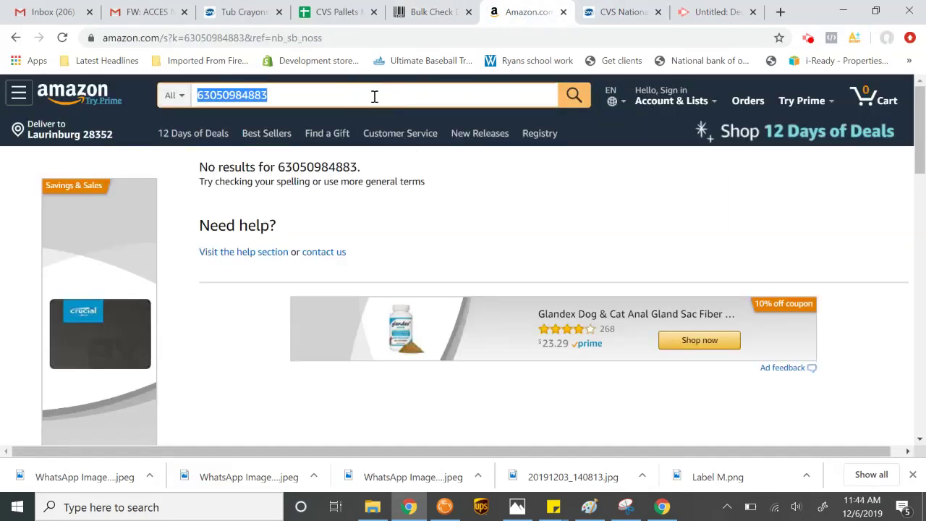
{"action": "key", "text": "ctrl+v"}
{"action": "key", "text": "Return"}
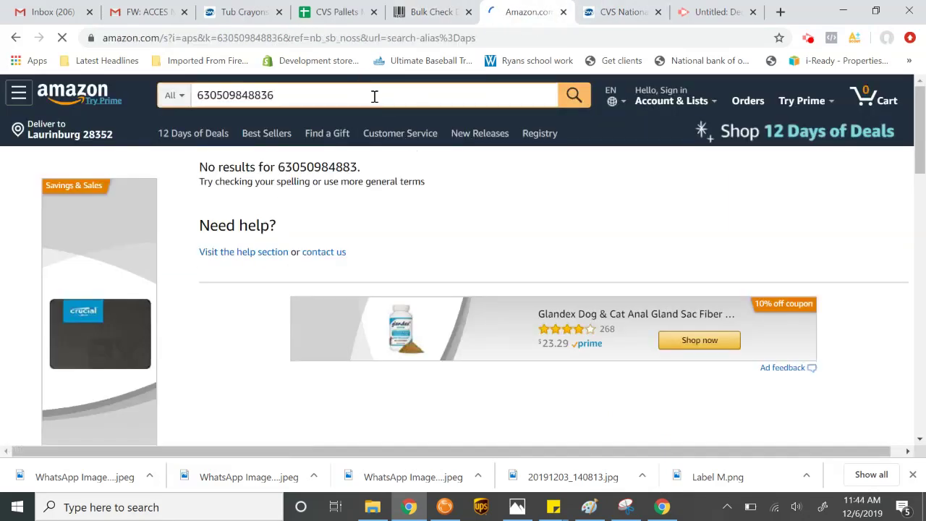
{"action": "scroll", "coordinate": [407, 193], "scroll_direction": "down", "scroll_amount": 1}
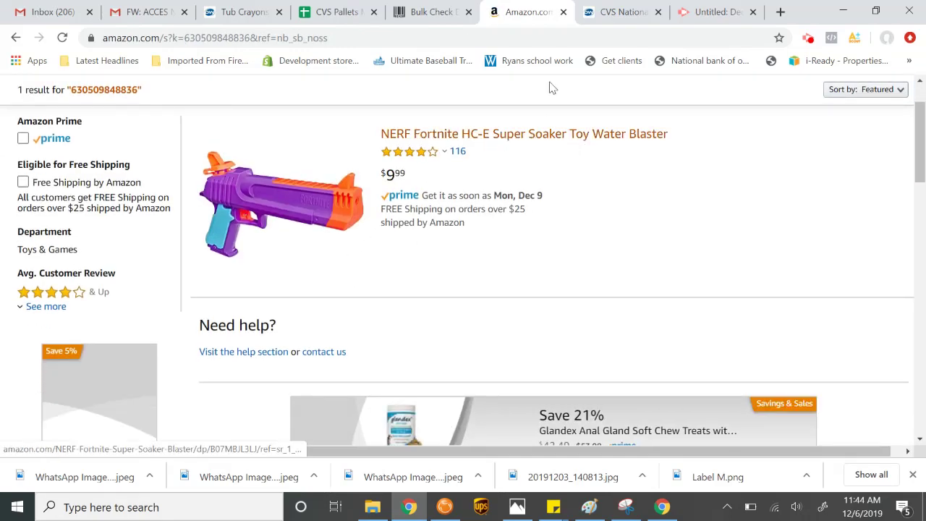
{"action": "left_click", "coordinate": [332, 11]}
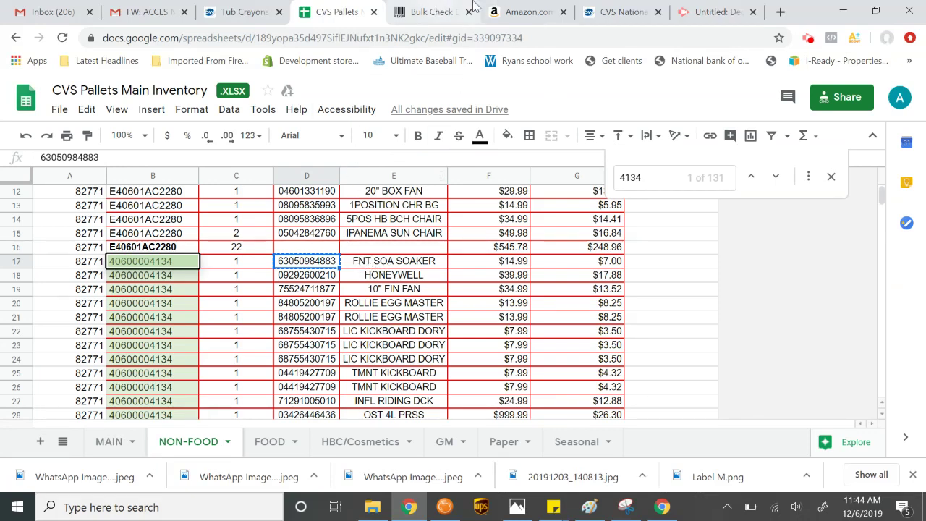
{"action": "left_click", "coordinate": [508, 12]}
{"action": "scroll", "coordinate": [607, 242], "scroll_direction": "up", "scroll_amount": 1}
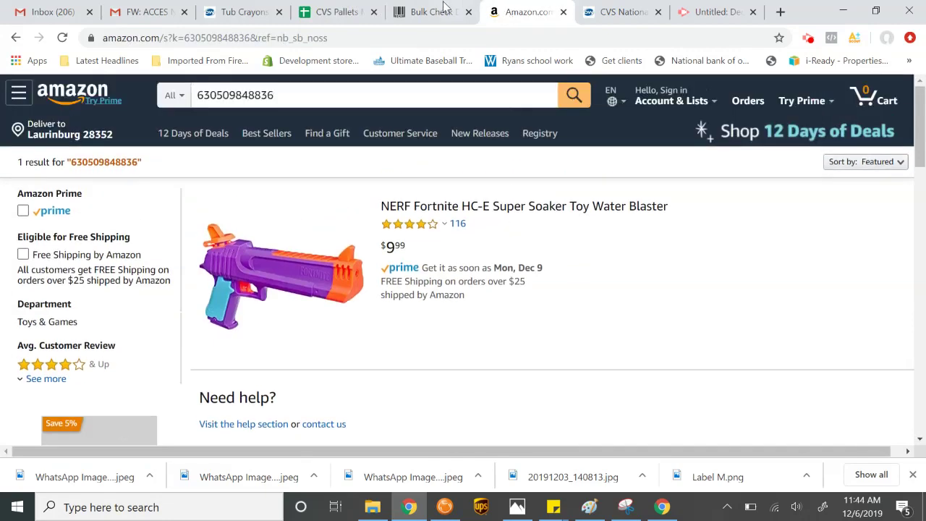
{"action": "left_click", "coordinate": [314, 13]}
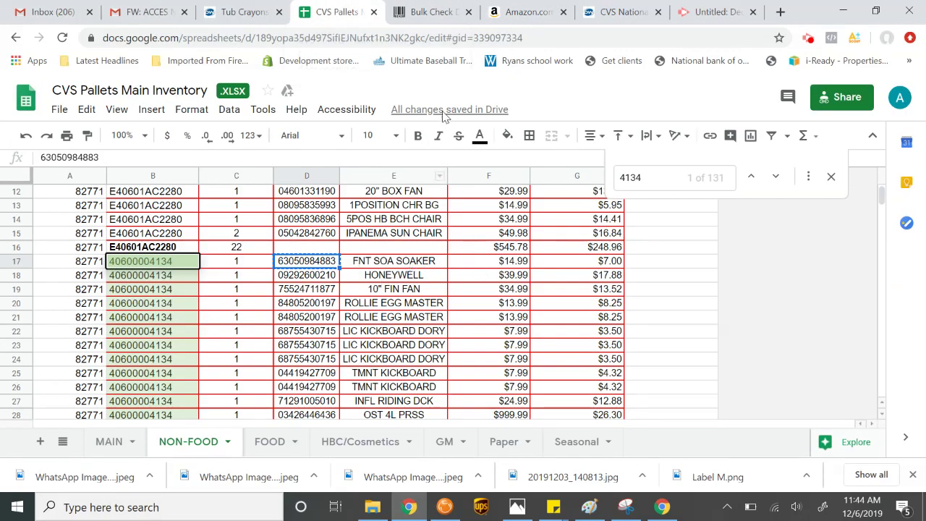
{"action": "left_click", "coordinate": [290, 278]}
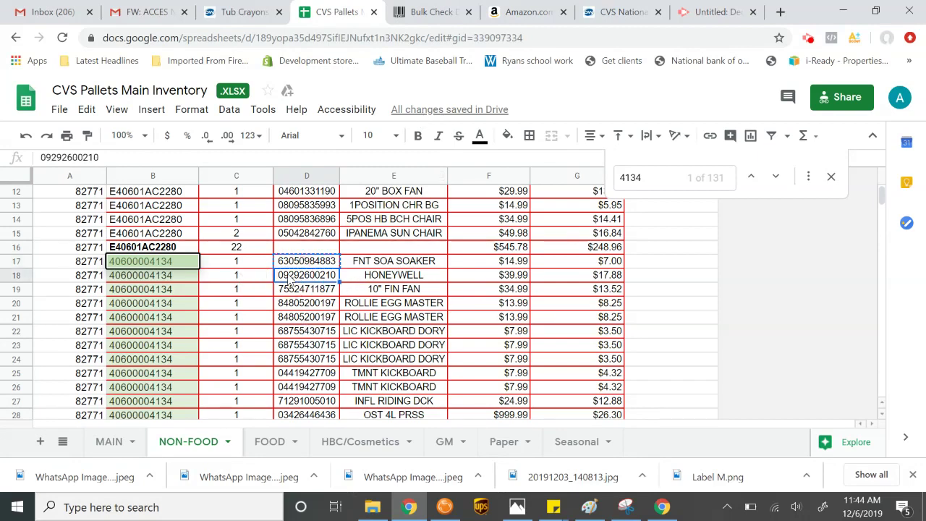
{"action": "key", "text": "ctrl+c"}
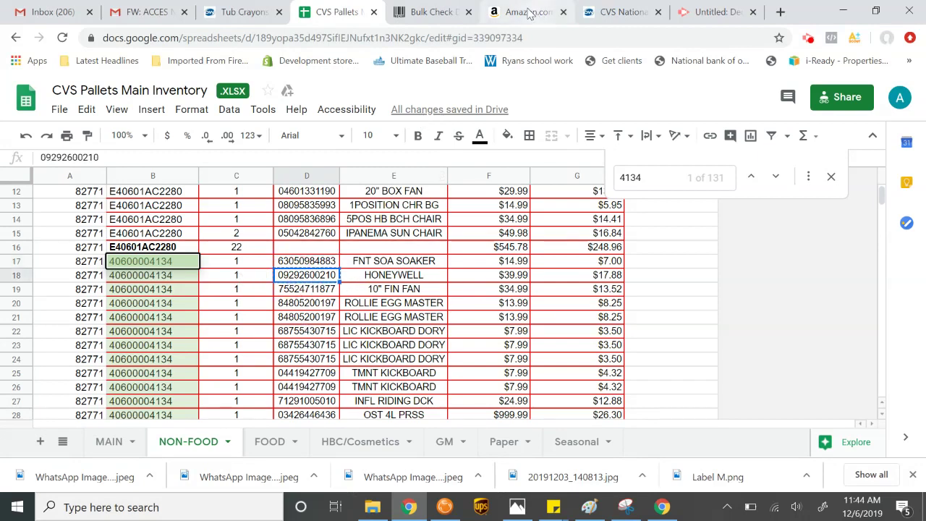
{"action": "left_click", "coordinate": [434, 12]}
{"action": "left_click", "coordinate": [241, 182]}
{"action": "key", "text": "ctrl+v"}
{"action": "scroll", "coordinate": [193, 245], "scroll_direction": "down", "scroll_amount": 4}
{"action": "left_click", "coordinate": [144, 211]}
{"action": "scroll", "coordinate": [349, 259], "scroll_direction": "down", "scroll_amount": 4}
{"action": "scroll", "coordinate": [343, 257], "scroll_direction": "down", "scroll_amount": 1}
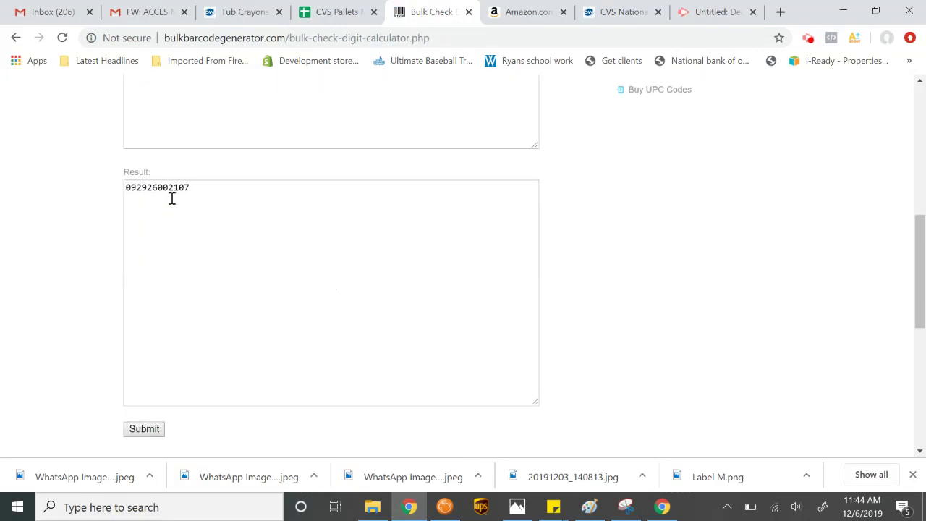
{"action": "double_click", "coordinate": [159, 185]}
{"action": "left_click", "coordinate": [557, 6]}
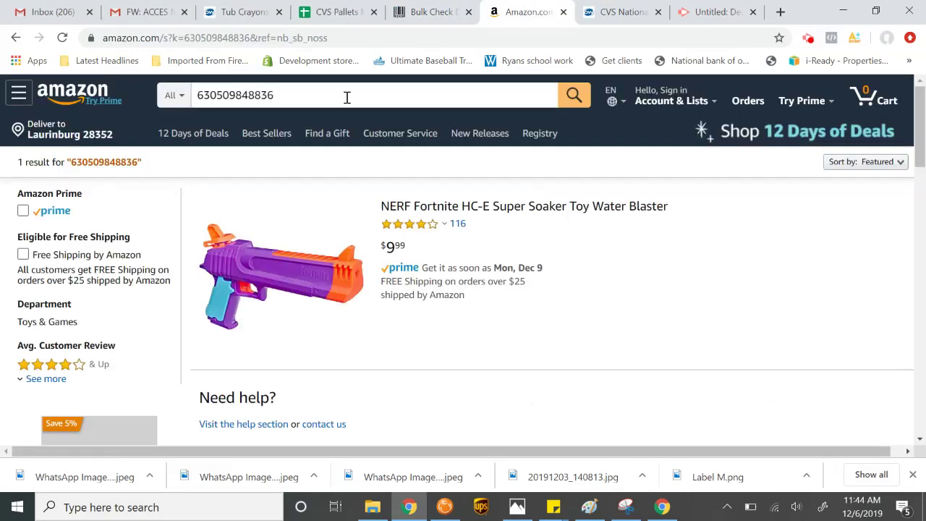
{"action": "left_click", "coordinate": [346, 95]}
{"action": "key", "text": "ctrl+a"}
{"action": "key", "text": "ctrl+v"}
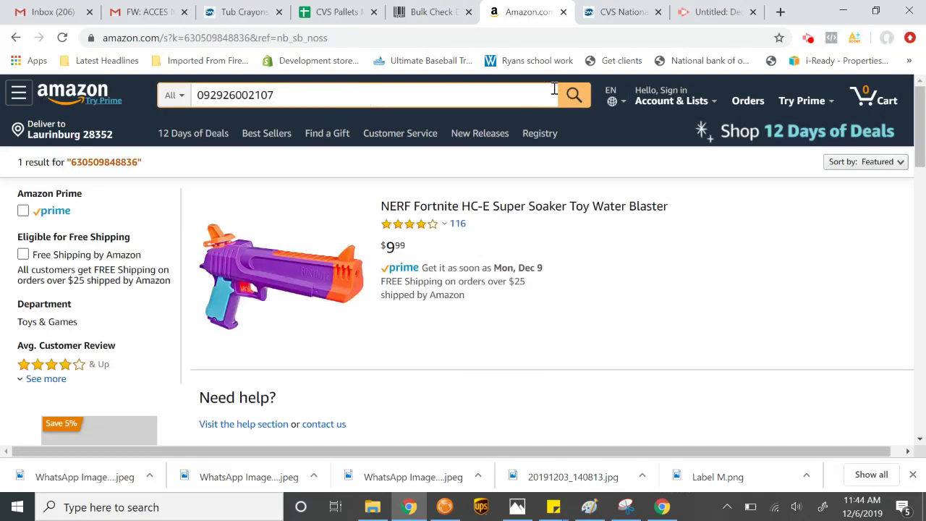
{"action": "left_click", "coordinate": [573, 96]}
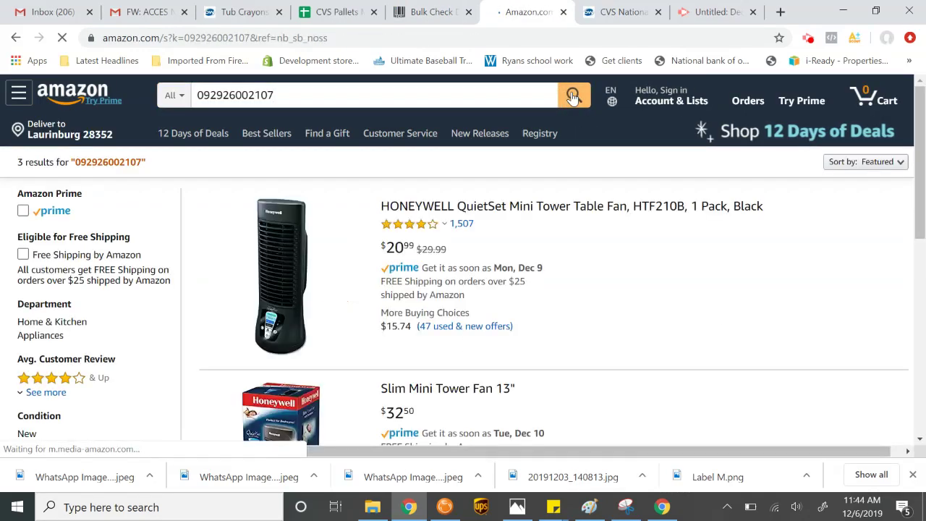
{"action": "scroll", "coordinate": [629, 225], "scroll_direction": "down", "scroll_amount": 1}
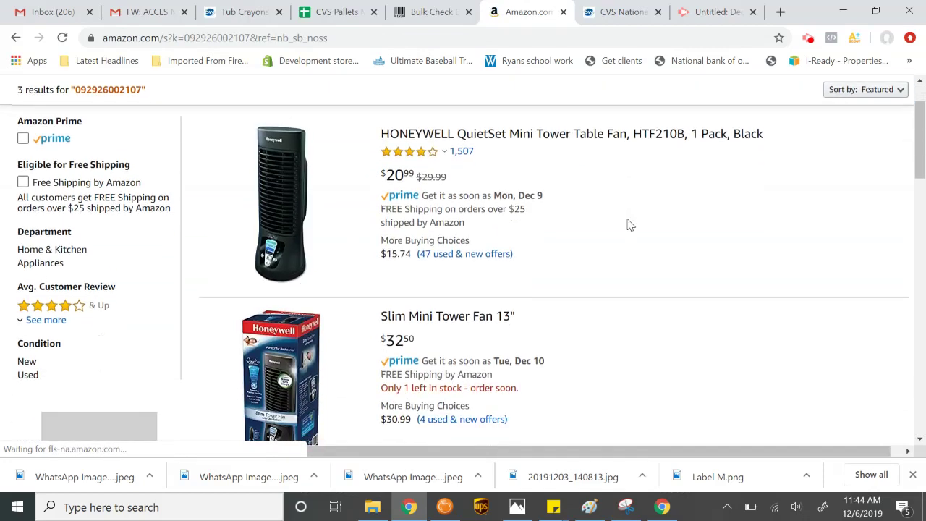
{"action": "scroll", "coordinate": [626, 228], "scroll_direction": "up", "scroll_amount": 1}
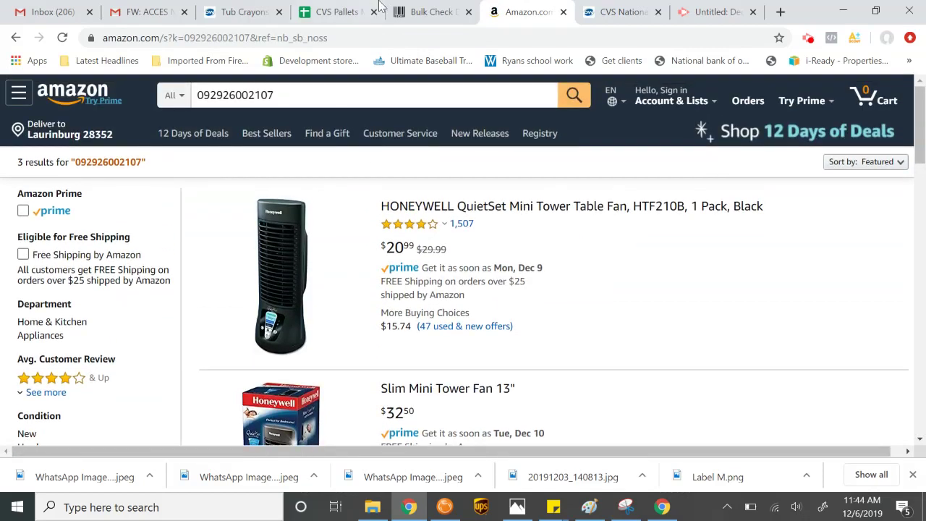
{"action": "left_click", "coordinate": [434, 6]}
{"action": "left_click", "coordinate": [344, 6]}
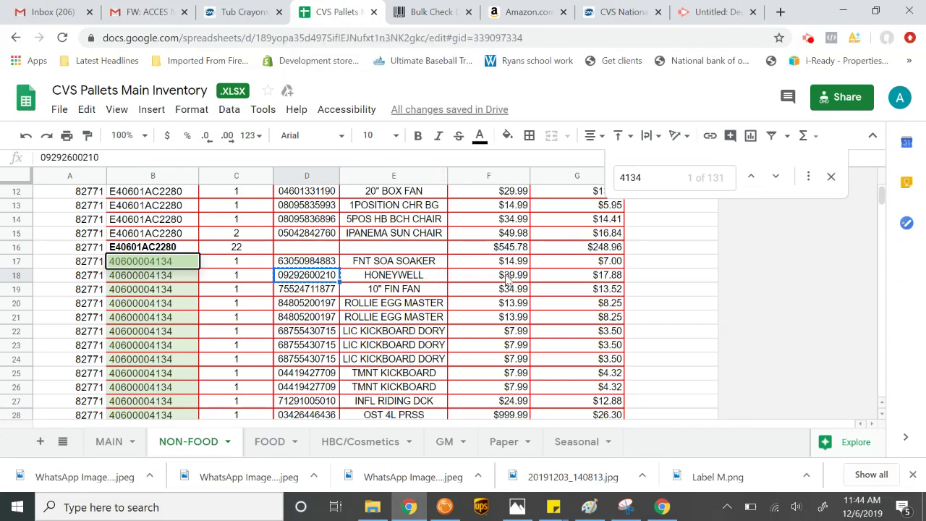
Step: Review the Honeywell fan results again, then select the ROLLIE EGG MASTER UPC in D20
{"action": "left_click", "coordinate": [507, 12]}
{"action": "scroll", "coordinate": [504, 280], "scroll_direction": "down", "scroll_amount": 4}
{"action": "scroll", "coordinate": [504, 279], "scroll_direction": "down", "scroll_amount": 3}
{"action": "scroll", "coordinate": [465, 304], "scroll_direction": "up", "scroll_amount": 6}
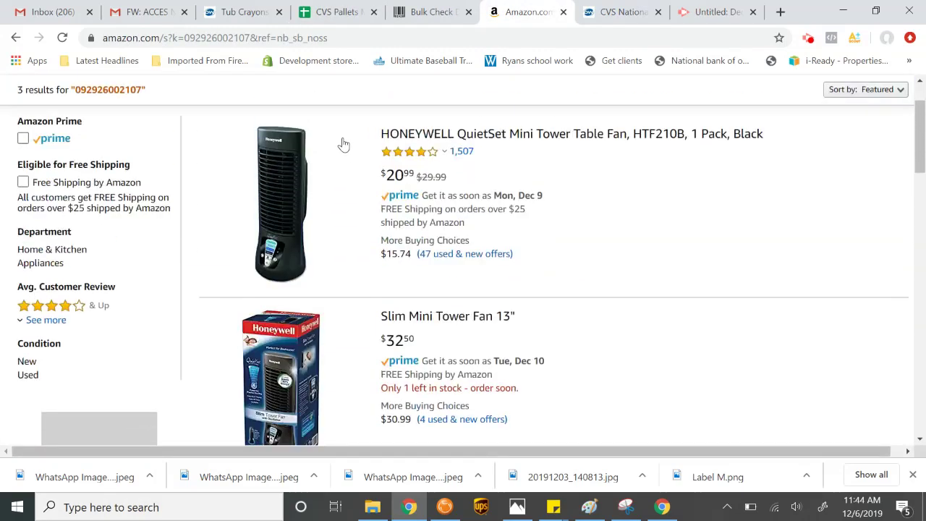
{"action": "scroll", "coordinate": [326, 217], "scroll_direction": "down", "scroll_amount": 5}
{"action": "scroll", "coordinate": [310, 294], "scroll_direction": "up", "scroll_amount": 6}
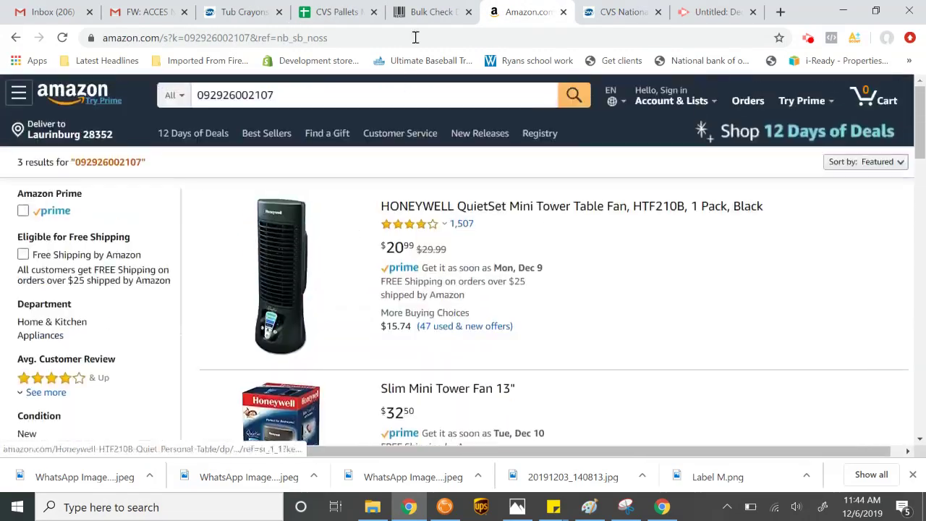
{"action": "left_click", "coordinate": [334, 12]}
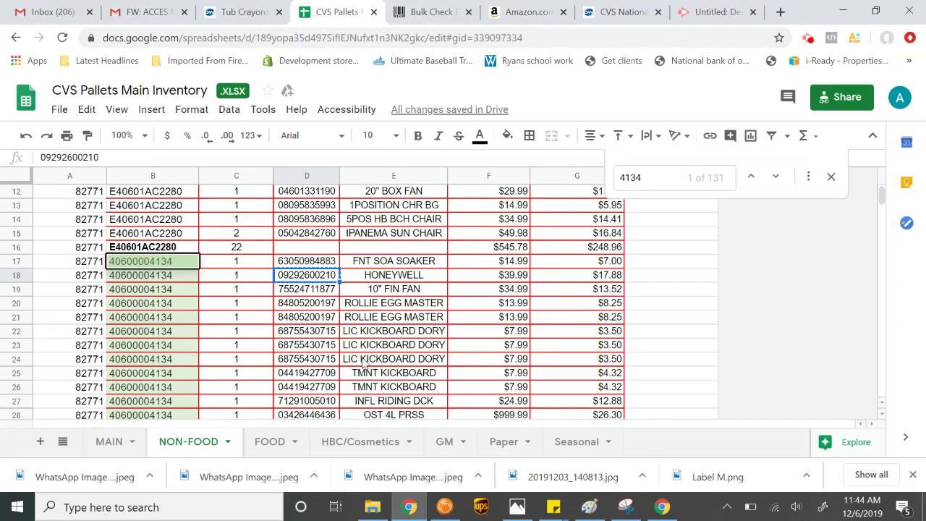
{"action": "left_click", "coordinate": [323, 304]}
{"action": "scroll", "coordinate": [333, 300], "scroll_direction": "down", "scroll_amount": 6}
{"action": "scroll", "coordinate": [369, 288], "scroll_direction": "up", "scroll_amount": 6}
{"action": "scroll", "coordinate": [331, 293], "scroll_direction": "down", "scroll_amount": 1}
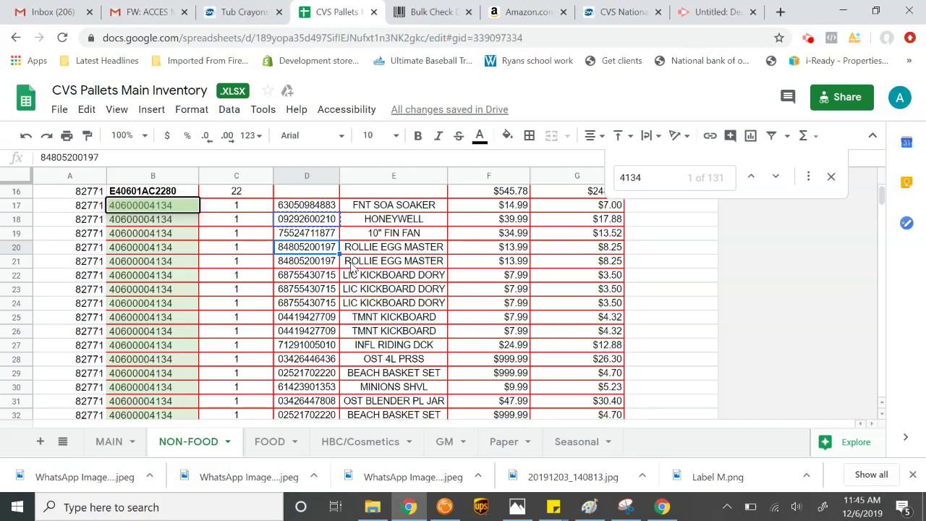
Step: Locate pallet FOOD_PLT_4088 in the CVS Food section of the MAIN sheet
{"action": "scroll", "coordinate": [434, 286], "scroll_direction": "up", "scroll_amount": 5}
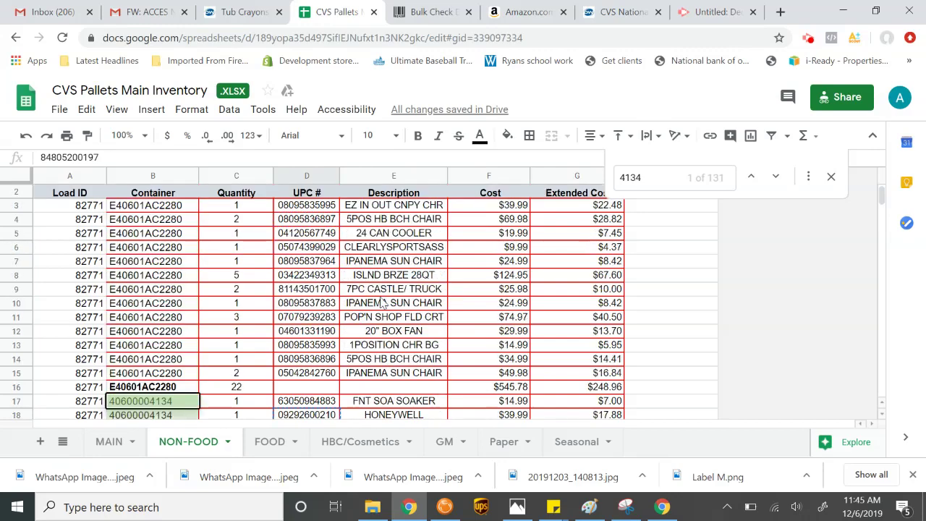
{"action": "scroll", "coordinate": [396, 227], "scroll_direction": "down", "scroll_amount": 2}
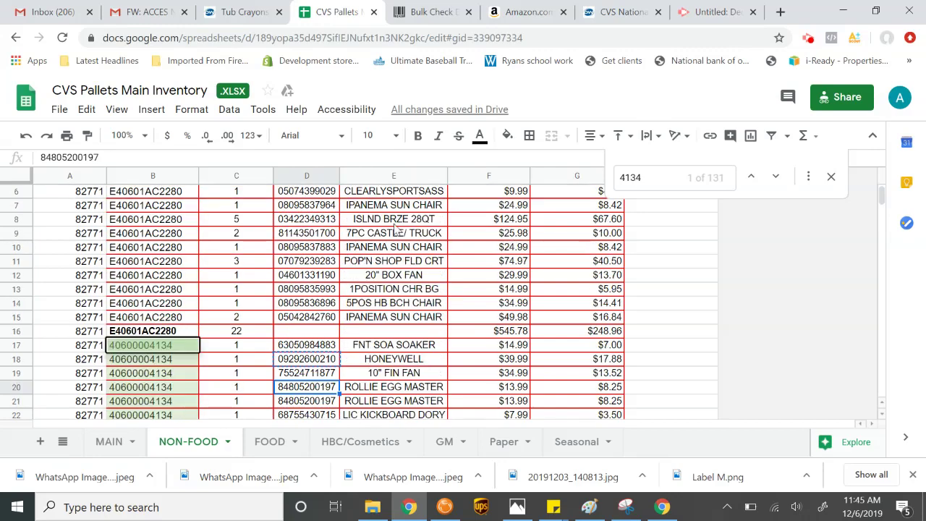
{"action": "scroll", "coordinate": [119, 443], "scroll_direction": "down", "scroll_amount": 2}
{"action": "left_click", "coordinate": [112, 442]}
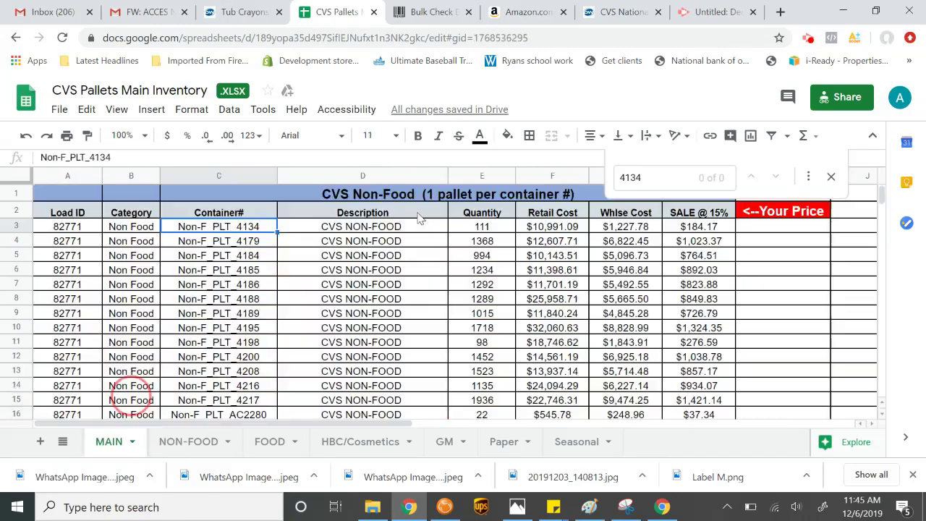
{"action": "scroll", "coordinate": [418, 253], "scroll_direction": "down", "scroll_amount": 10}
{"action": "scroll", "coordinate": [424, 267], "scroll_direction": "up", "scroll_amount": 1}
{"action": "scroll", "coordinate": [426, 269], "scroll_direction": "down", "scroll_amount": 3}
{"action": "scroll", "coordinate": [432, 273], "scroll_direction": "up", "scroll_amount": 10}
{"action": "scroll", "coordinate": [437, 276], "scroll_direction": "down", "scroll_amount": 10}
{"action": "scroll", "coordinate": [442, 280], "scroll_direction": "down", "scroll_amount": 10}
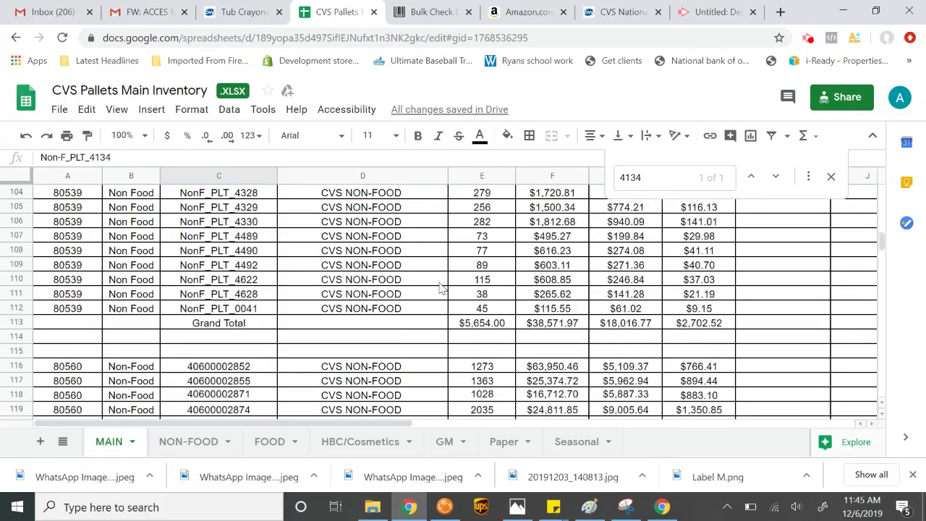
{"action": "scroll", "coordinate": [442, 286], "scroll_direction": "up", "scroll_amount": 1}
{"action": "scroll", "coordinate": [445, 293], "scroll_direction": "down", "scroll_amount": 6}
{"action": "scroll", "coordinate": [447, 296], "scroll_direction": "down", "scroll_amount": 14}
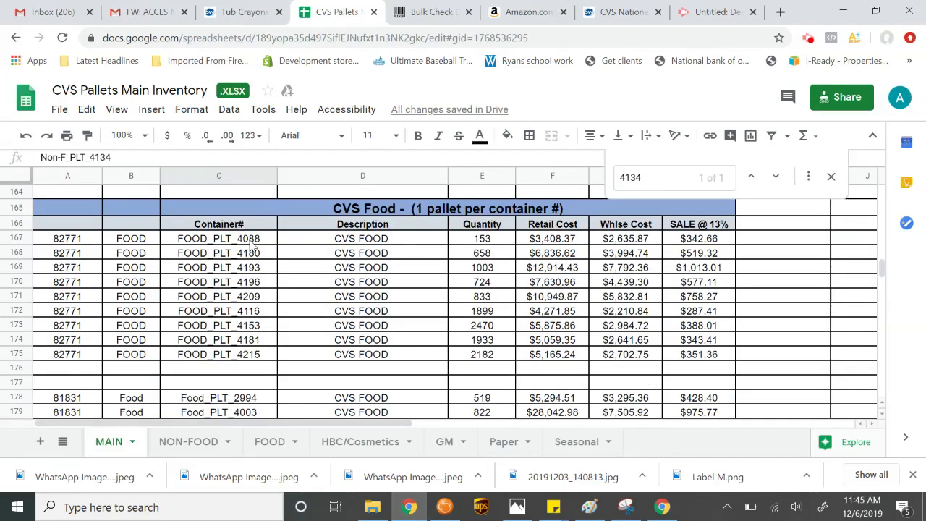
{"action": "left_click", "coordinate": [251, 242]}
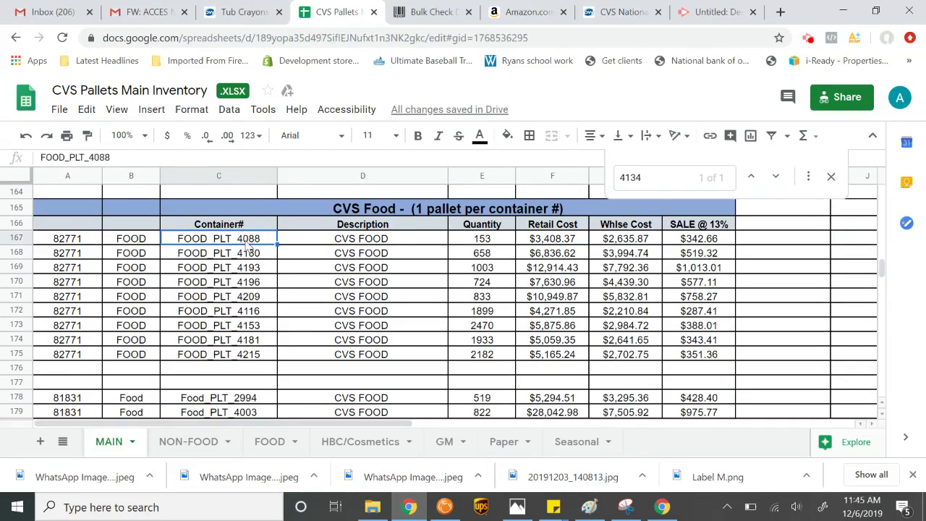
Step: On the FOOD sheet, replace the find term 4134 with 4088
{"action": "left_click", "coordinate": [269, 441]}
{"action": "left_click_drag", "start_coordinate": [655, 178], "coordinate": [615, 179]}
{"action": "type", "text": "4088"}
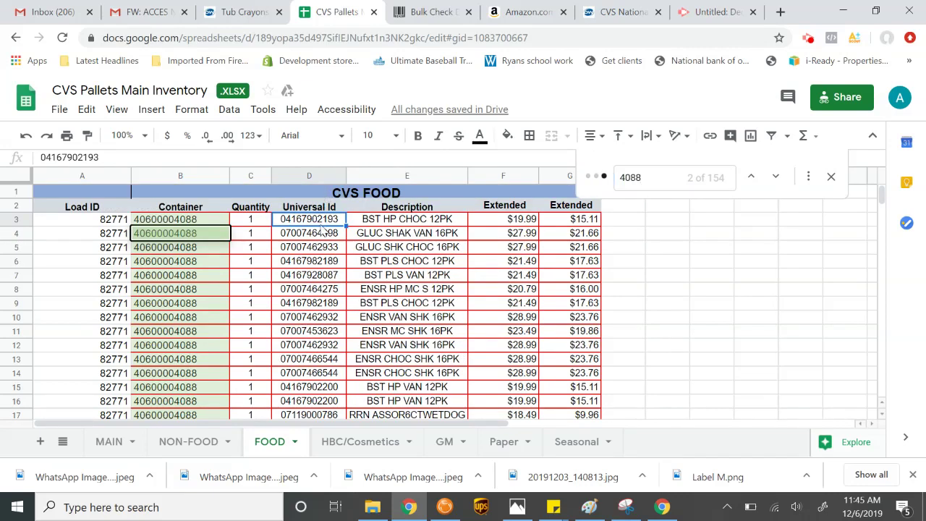
{"action": "left_click", "coordinate": [427, 12]}
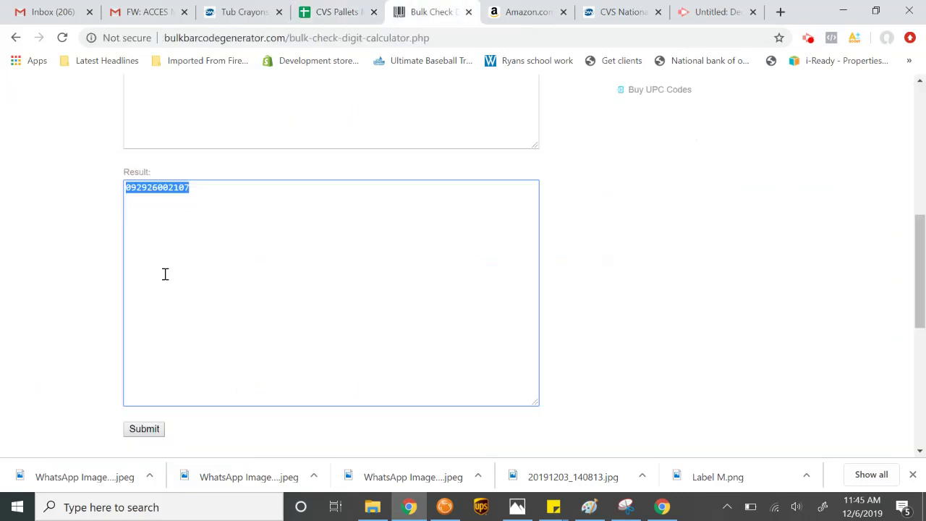
{"action": "scroll", "coordinate": [181, 217], "scroll_direction": "up", "scroll_amount": 2}
{"action": "left_click", "coordinate": [186, 239]}
{"action": "key", "text": "ctrl+v"}
{"action": "scroll", "coordinate": [40, 331], "scroll_direction": "down", "scroll_amount": 3}
{"action": "left_click", "coordinate": [127, 359]}
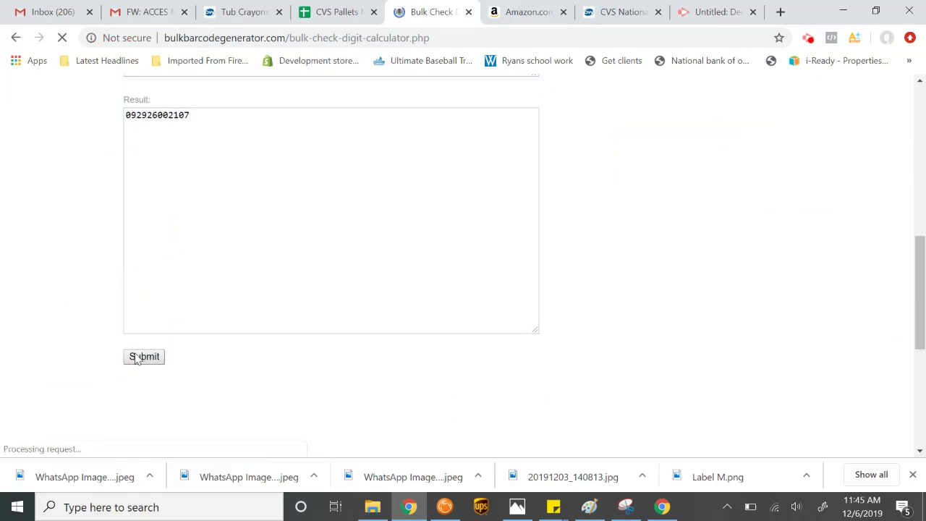
{"action": "scroll", "coordinate": [457, 263], "scroll_direction": "down", "scroll_amount": 8}
{"action": "scroll", "coordinate": [426, 258], "scroll_direction": "up", "scroll_amount": 3}
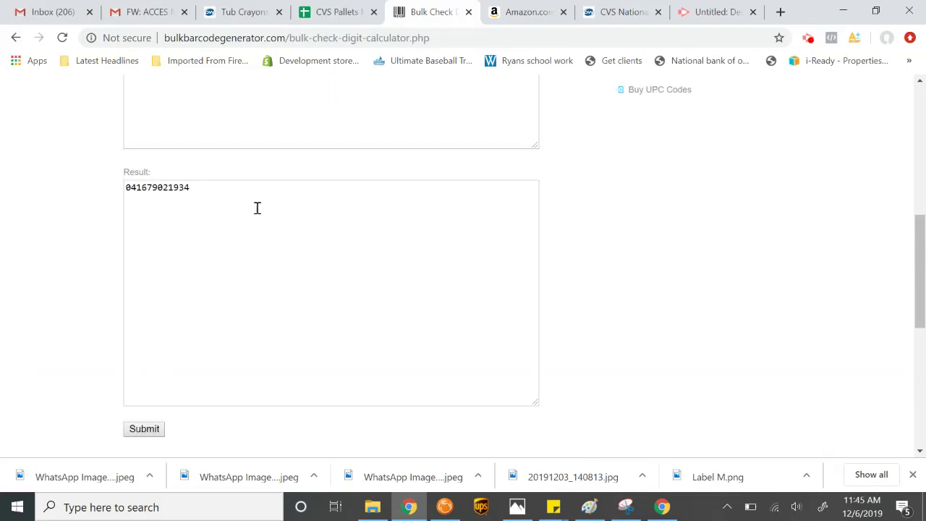
{"action": "double_click", "coordinate": [173, 186]}
{"action": "key", "text": "ctrl+c"}
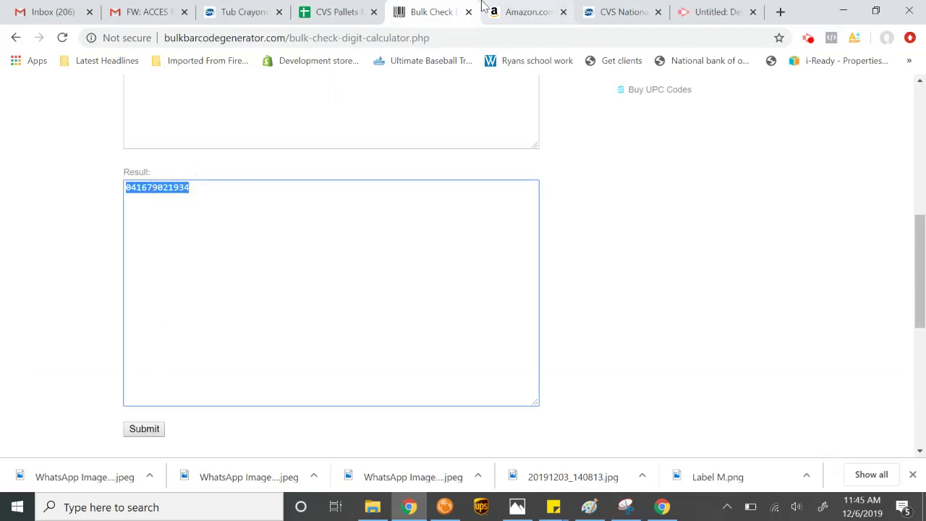
{"action": "left_click", "coordinate": [509, 14]}
{"action": "left_click", "coordinate": [366, 97]}
{"action": "double_click", "coordinate": [366, 97]}
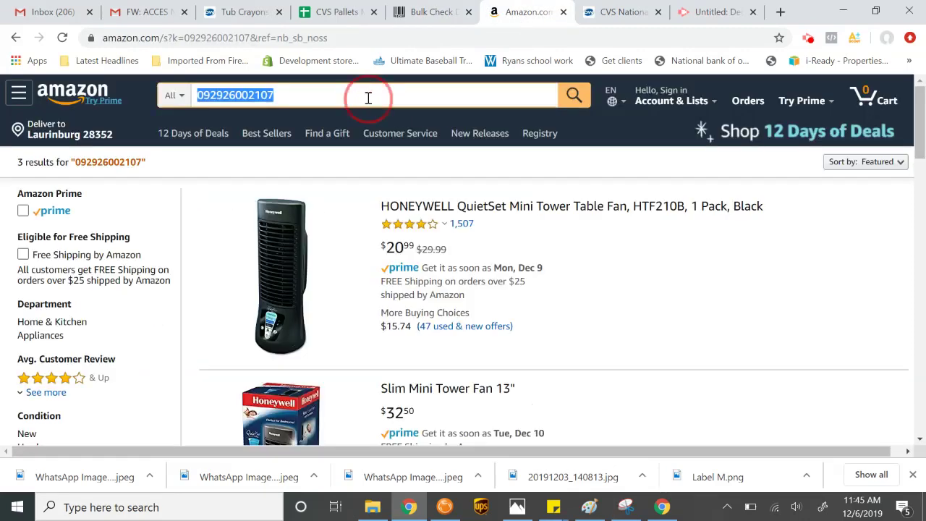
{"action": "key", "text": "ctrl+v"}
{"action": "left_click", "coordinate": [578, 103]}
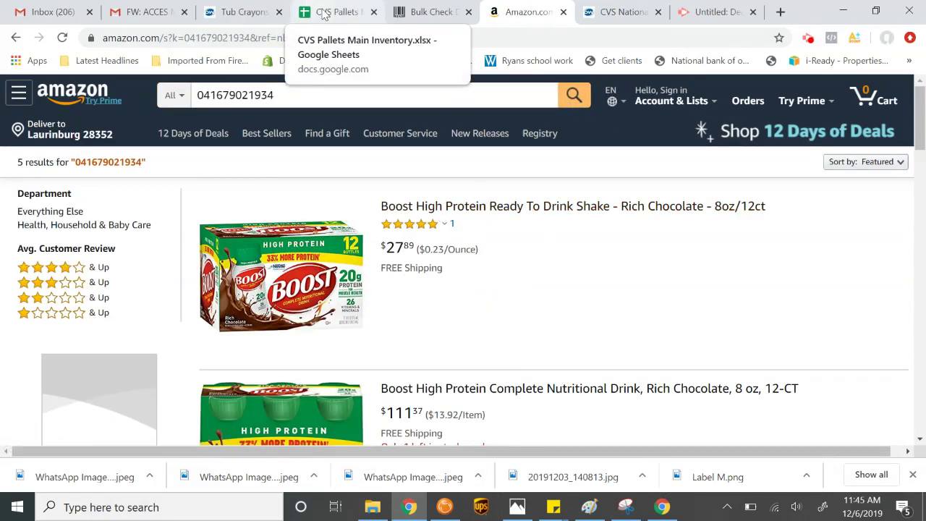
{"action": "left_click", "coordinate": [360, 21]}
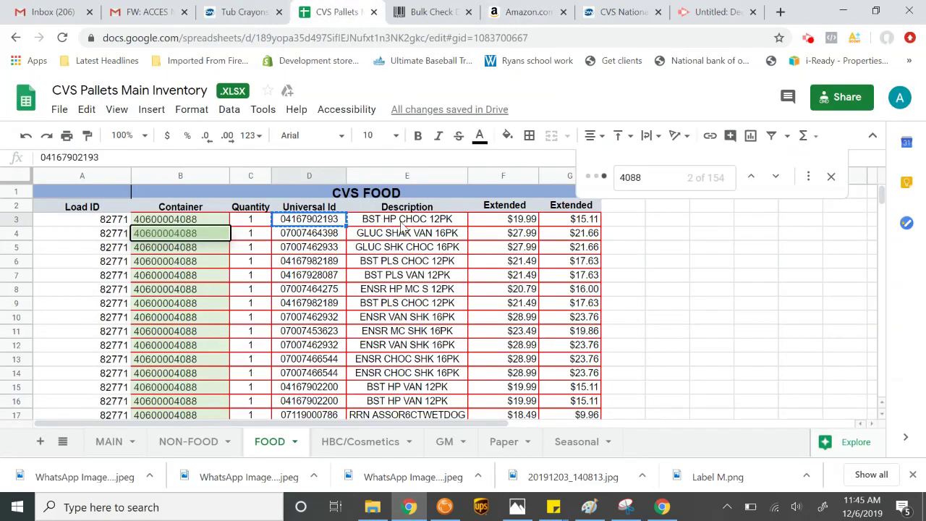
{"action": "scroll", "coordinate": [467, 253], "scroll_direction": "down", "scroll_amount": 12}
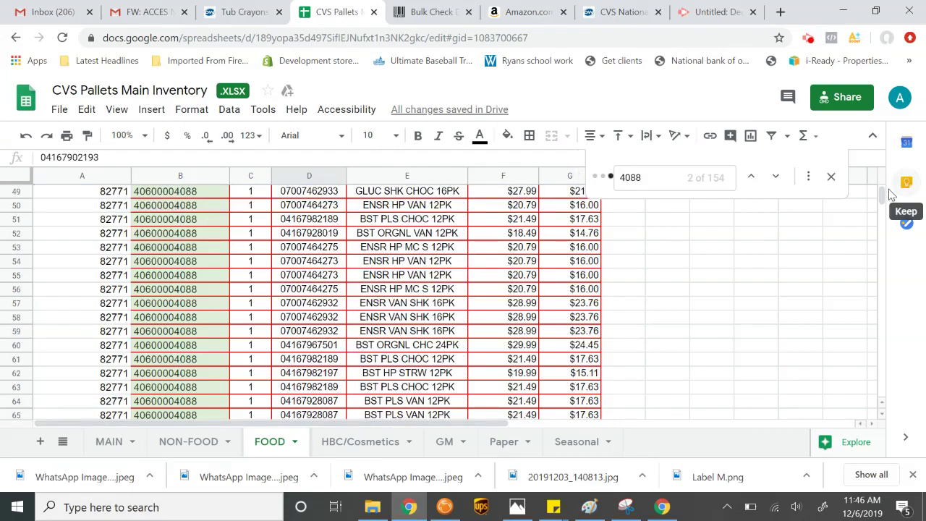
Step: Check pallet HBC_PLT_4182's quantity and sale value on the MAIN sheet
{"action": "left_click_drag", "start_coordinate": [882, 195], "coordinate": [787, 347]}
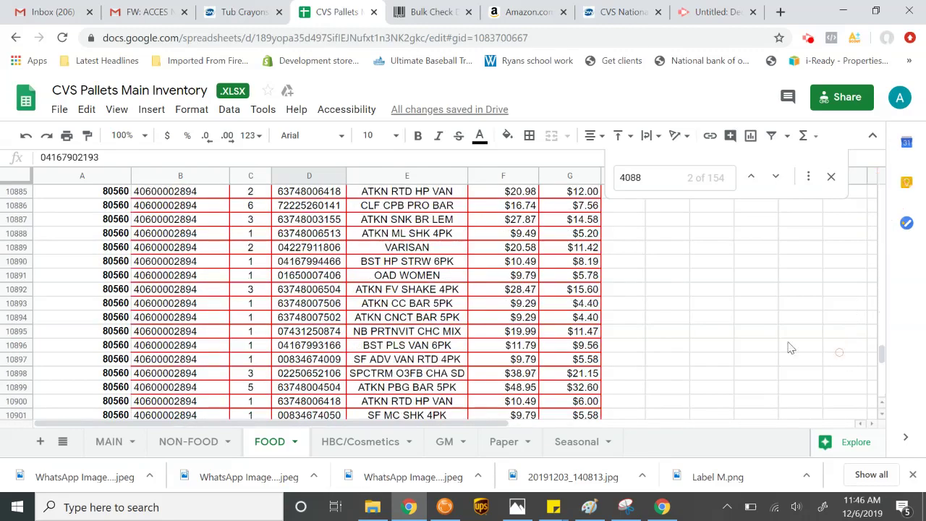
{"action": "left_click", "coordinate": [108, 441]}
{"action": "scroll", "coordinate": [569, 243], "scroll_direction": "down", "scroll_amount": 5}
{"action": "scroll", "coordinate": [570, 242], "scroll_direction": "down", "scroll_amount": 5}
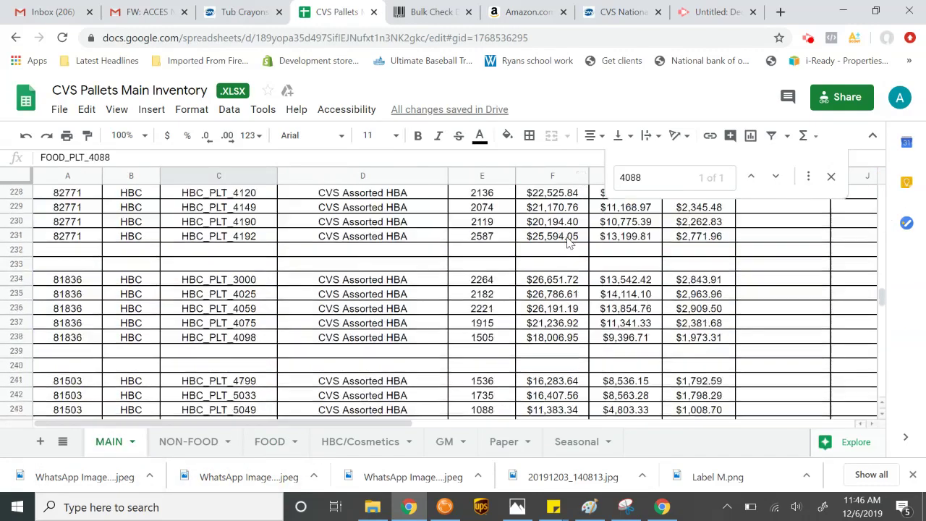
{"action": "scroll", "coordinate": [569, 242], "scroll_direction": "up", "scroll_amount": 3}
{"action": "scroll", "coordinate": [569, 243], "scroll_direction": "down", "scroll_amount": 2}
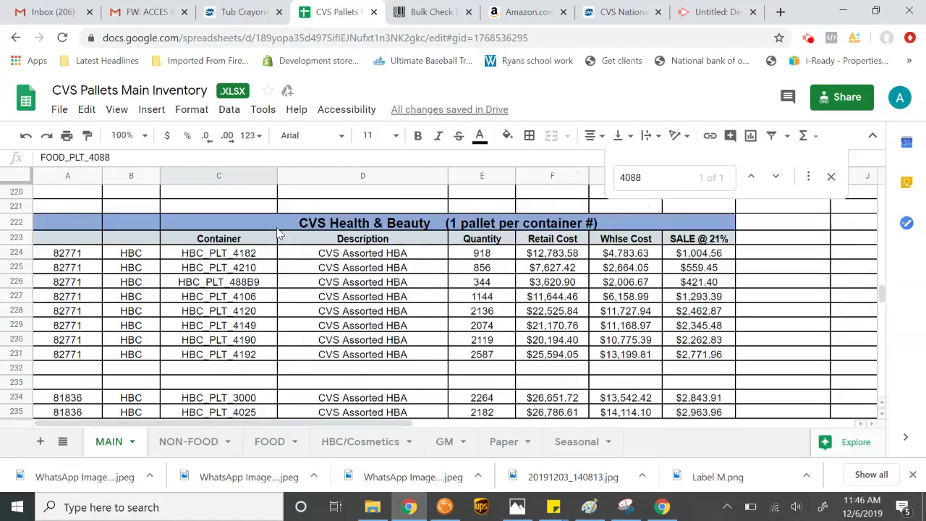
{"action": "left_click", "coordinate": [225, 257]}
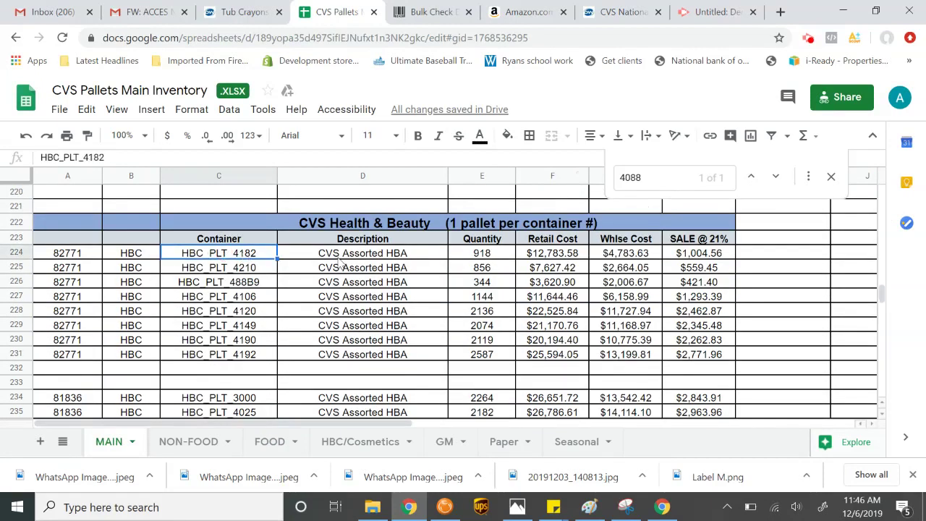
{"action": "left_click", "coordinate": [467, 254]}
{"action": "left_click", "coordinate": [716, 254]}
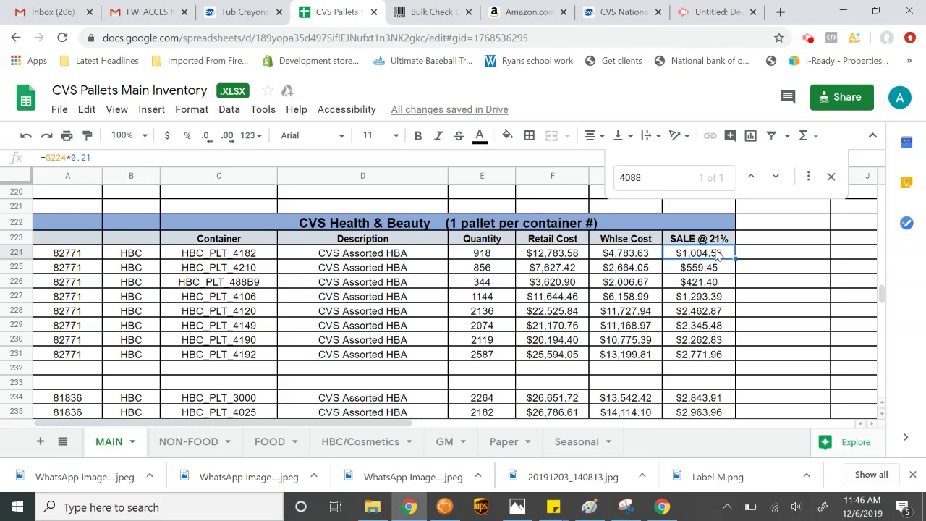
{"action": "left_click", "coordinate": [270, 262]}
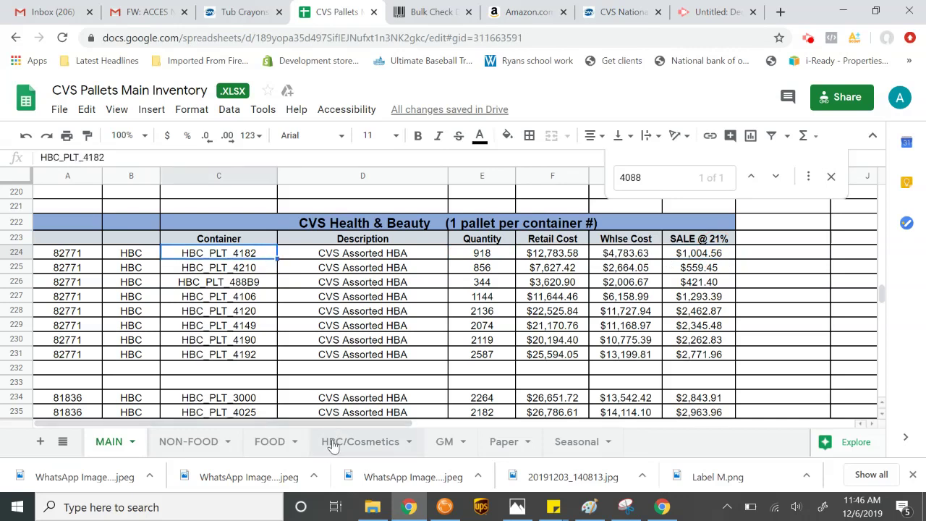
Step: Search the HBC/Cosmetics sheet for 4182 in place of 4088
{"action": "left_click", "coordinate": [334, 442]}
{"action": "left_click", "coordinate": [648, 184]}
{"action": "type", "text": "4182"}
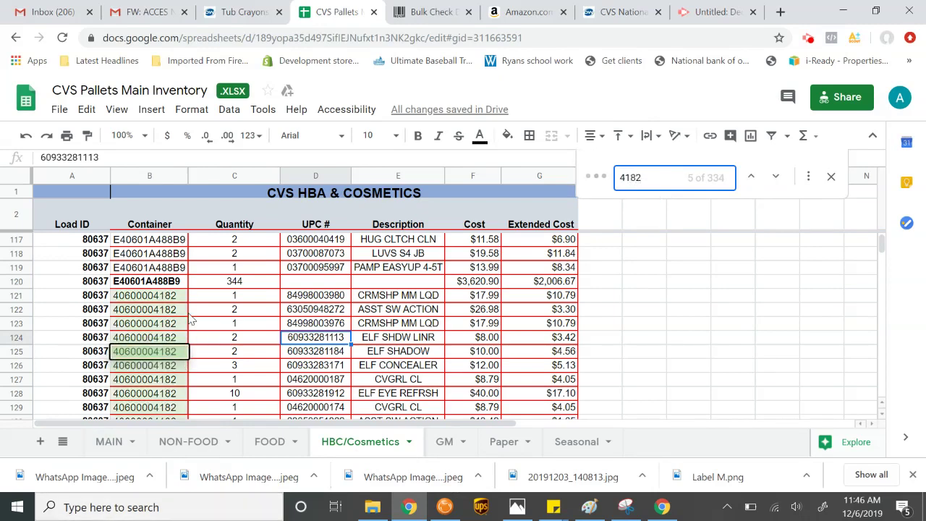
{"action": "left_click", "coordinate": [170, 296]}
{"action": "left_click", "coordinate": [304, 297]}
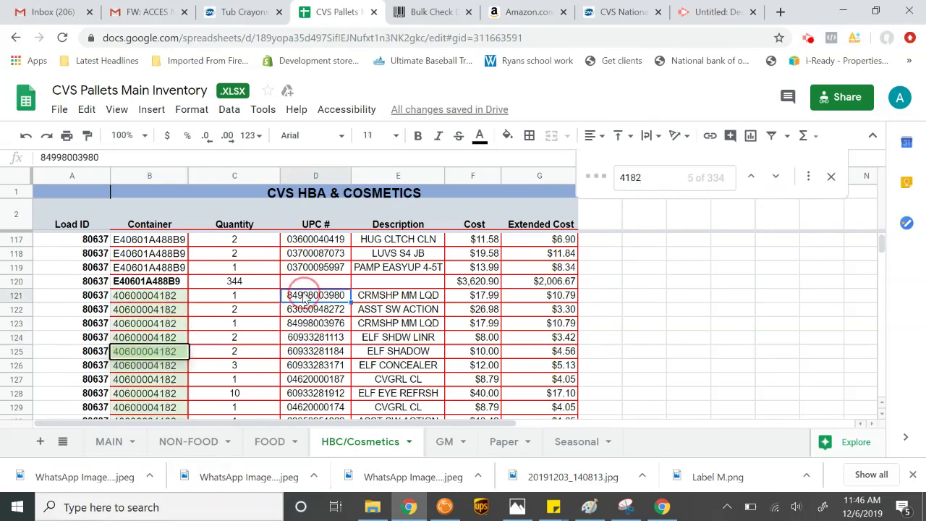
{"action": "key", "text": "ctrl+c"}
{"action": "left_click", "coordinate": [521, 12]}
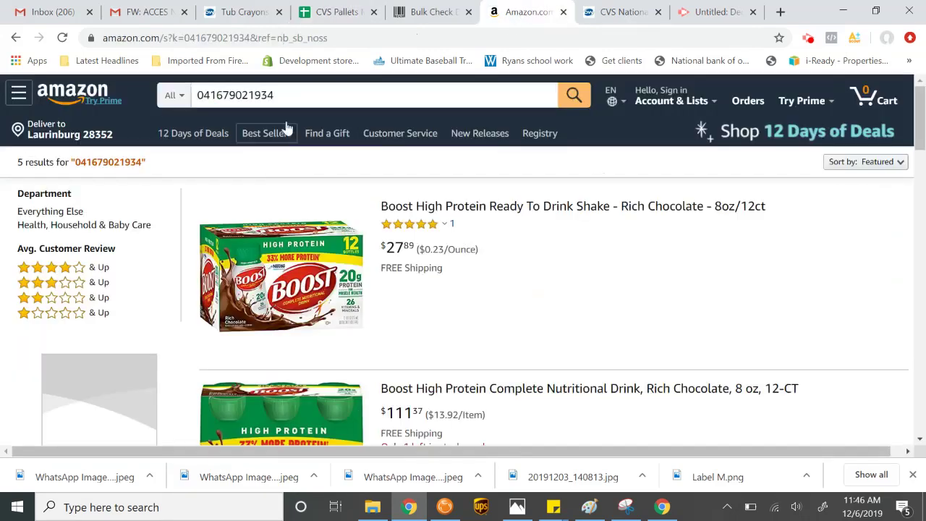
{"action": "double_click", "coordinate": [297, 101]}
{"action": "key", "text": "ctrl+v"}
{"action": "key", "text": "Return"}
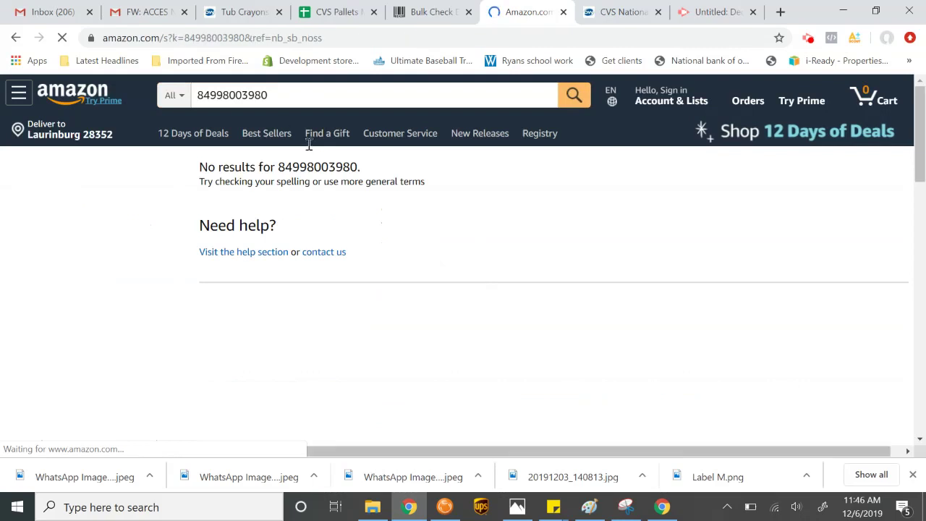
{"action": "left_click", "coordinate": [400, 11]}
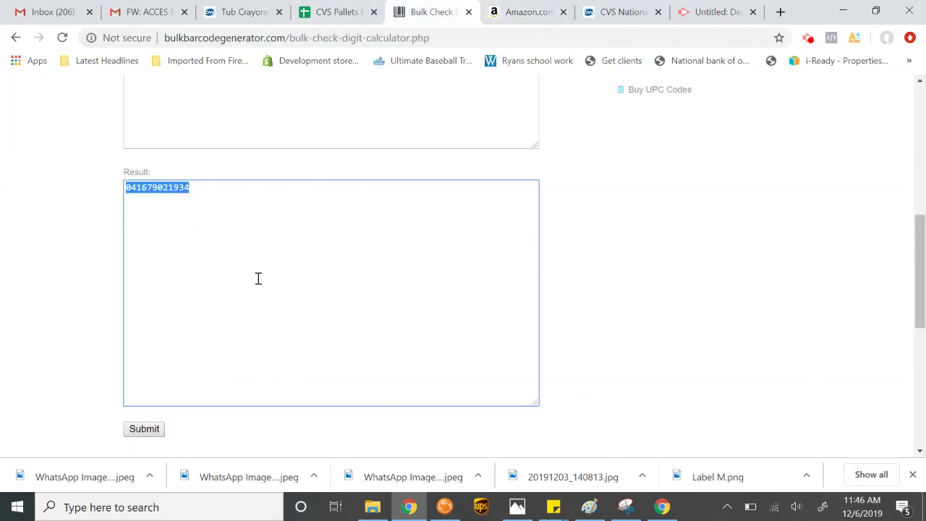
{"action": "scroll", "coordinate": [269, 173], "scroll_direction": "up", "scroll_amount": 1}
{"action": "left_click", "coordinate": [271, 163]}
{"action": "key", "text": "ctrl+v"}
{"action": "scroll", "coordinate": [100, 349], "scroll_direction": "down", "scroll_amount": 3}
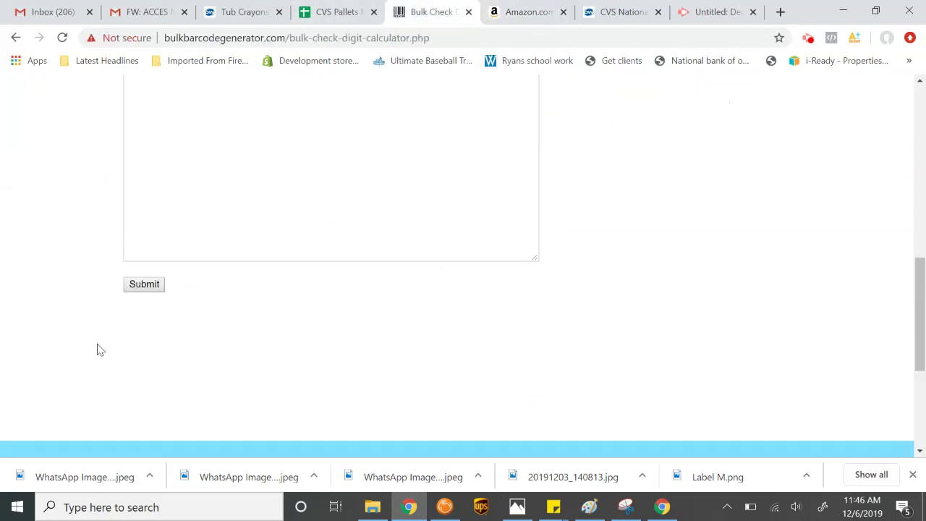
{"action": "left_click", "coordinate": [144, 284]}
{"action": "scroll", "coordinate": [267, 358], "scroll_direction": "down", "scroll_amount": 4}
{"action": "scroll", "coordinate": [267, 358], "scroll_direction": "down", "scroll_amount": 2}
{"action": "double_click", "coordinate": [186, 189]}
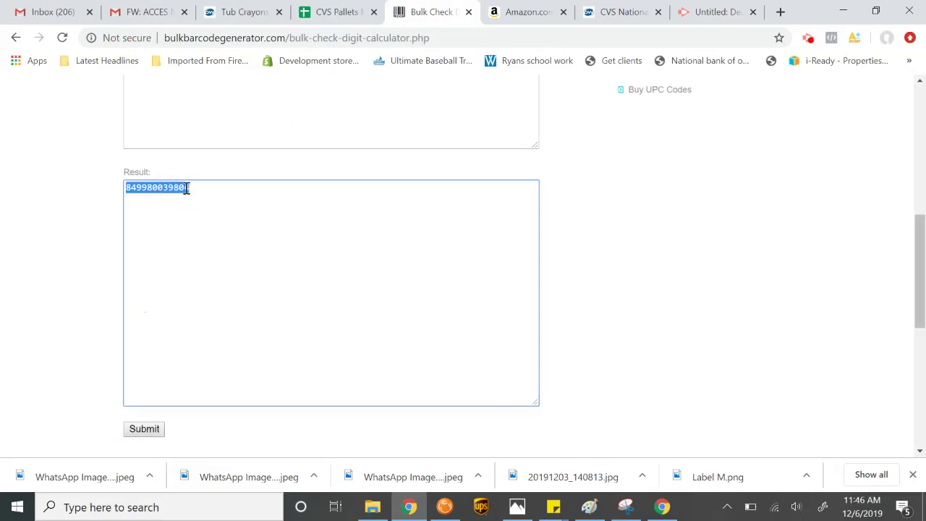
{"action": "left_click", "coordinate": [499, 14]}
{"action": "left_click", "coordinate": [423, 97]}
{"action": "double_click", "coordinate": [423, 97]}
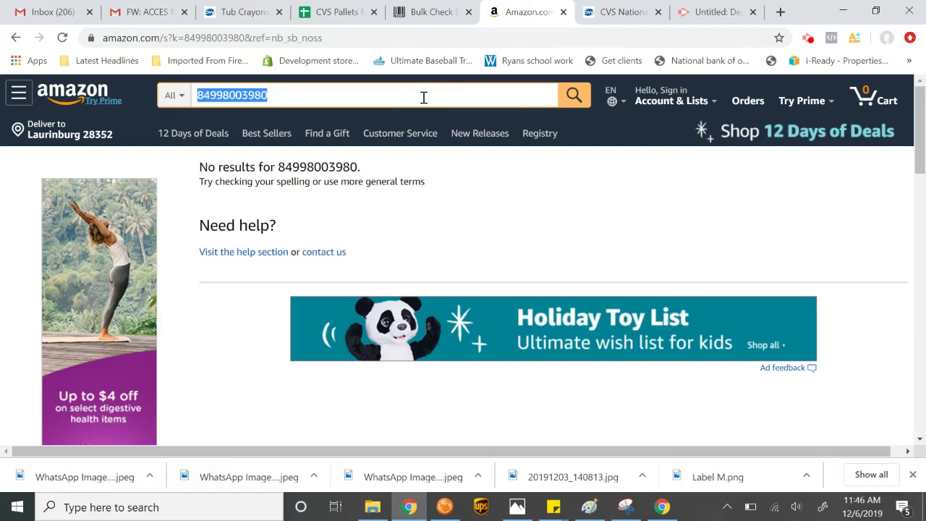
{"action": "key", "text": "ctrl+v"}
{"action": "left_click", "coordinate": [573, 95]}
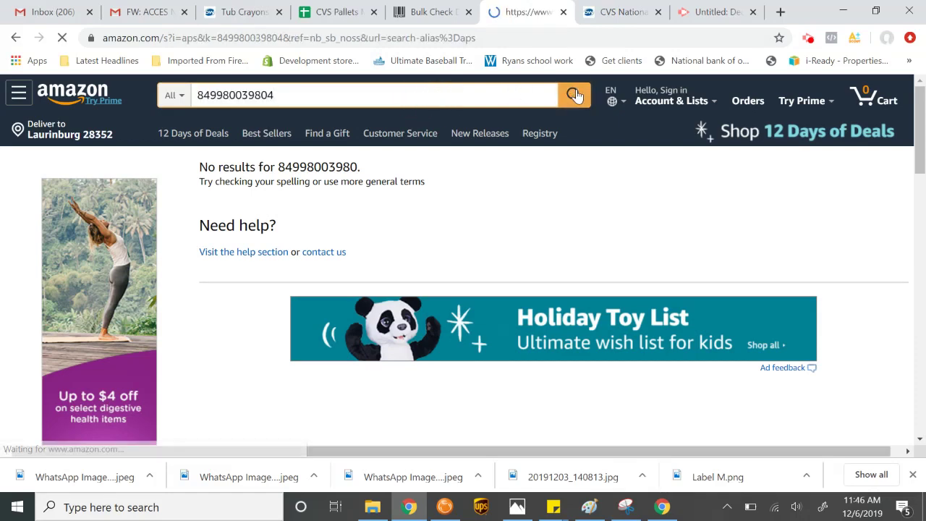
{"action": "scroll", "coordinate": [556, 238], "scroll_direction": "down", "scroll_amount": 1}
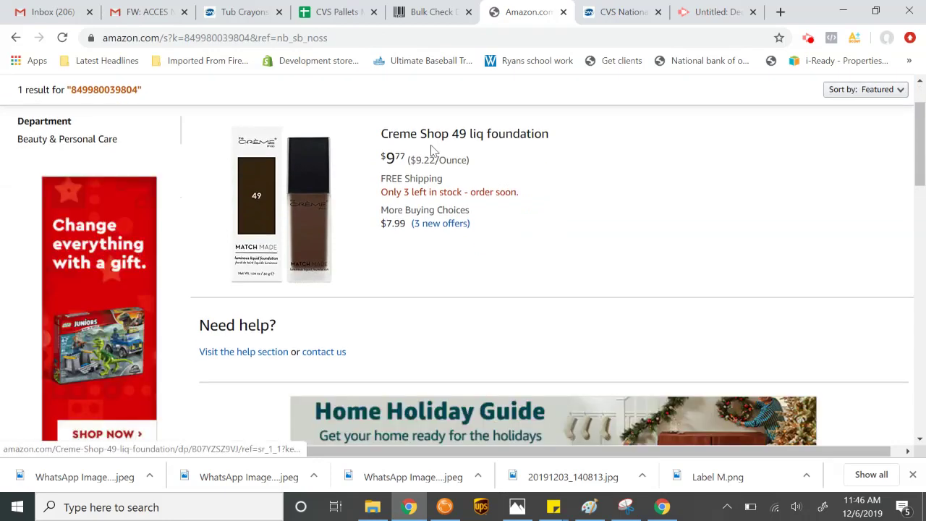
{"action": "left_click", "coordinate": [329, 12]}
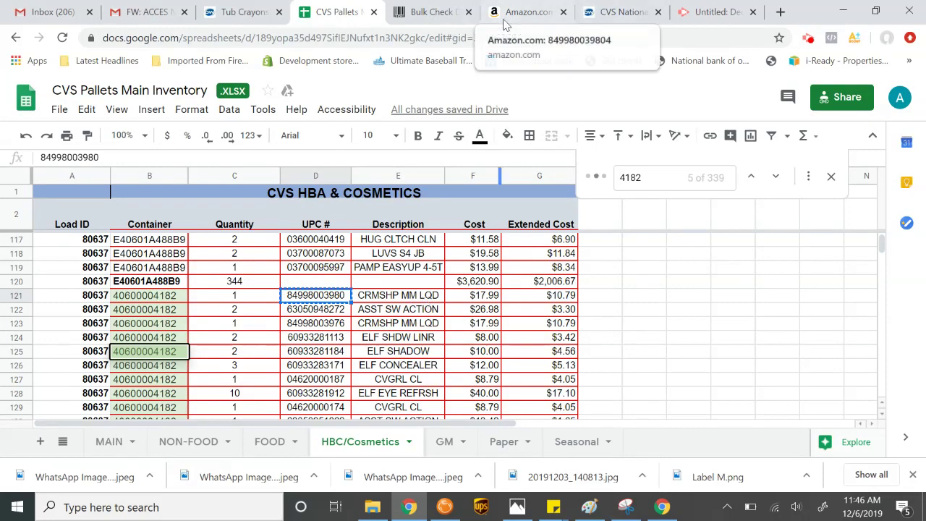
{"action": "left_click", "coordinate": [531, 11]}
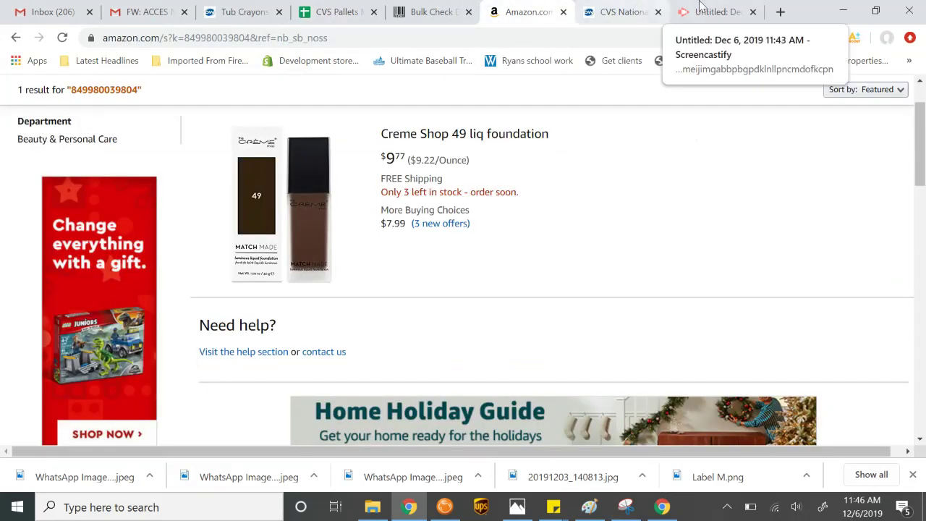
{"action": "left_click", "coordinate": [524, 42]}
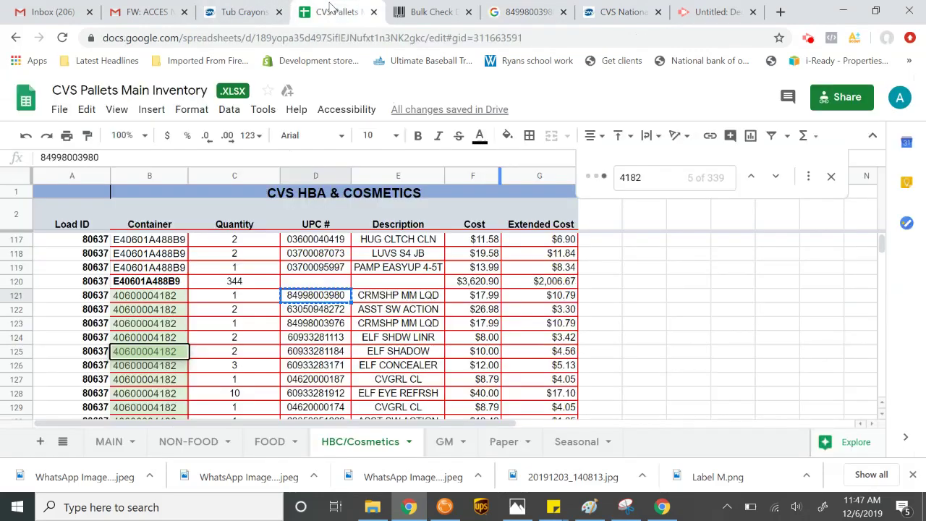
{"action": "scroll", "coordinate": [585, 248], "scroll_direction": "up", "scroll_amount": 1}
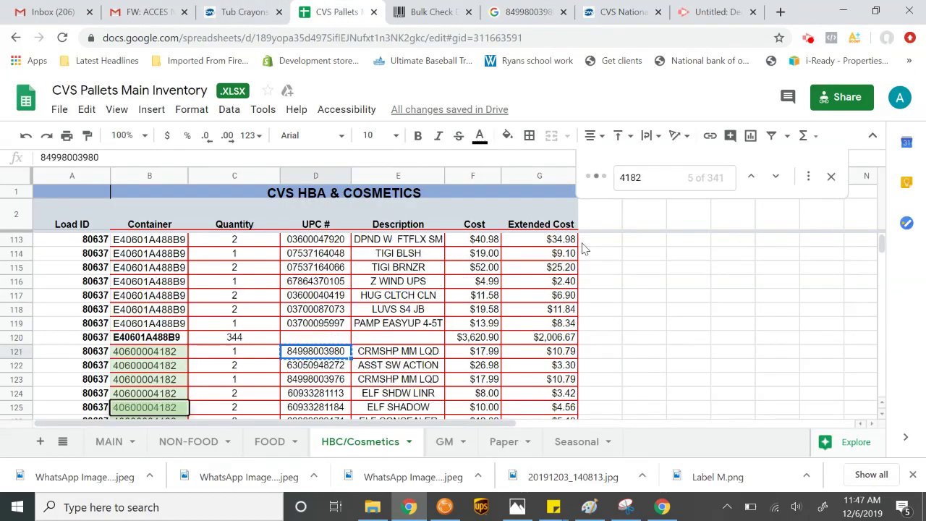
Step: Close the search and find pallet HBC_PLT_0582 on the MAIN sheet
{"action": "left_click", "coordinate": [830, 178]}
{"action": "left_click", "coordinate": [110, 445]}
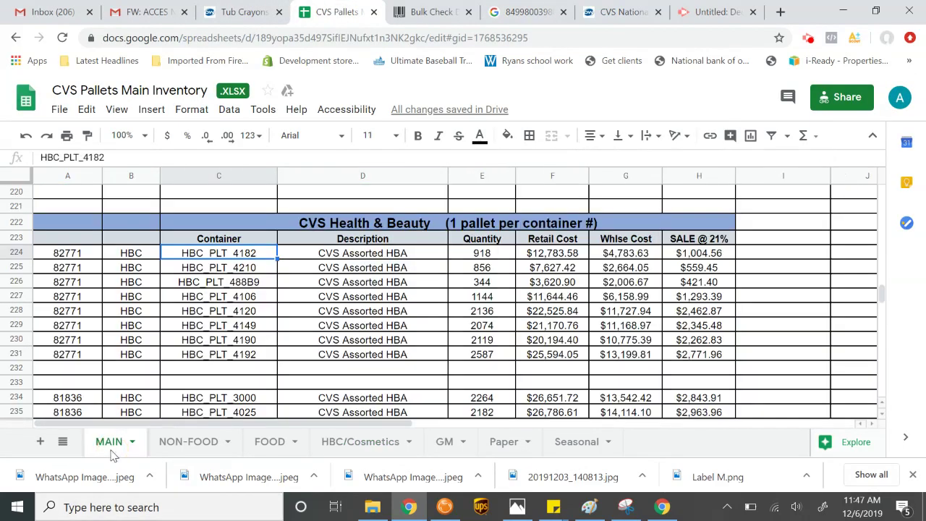
{"action": "scroll", "coordinate": [246, 279], "scroll_direction": "down", "scroll_amount": 5}
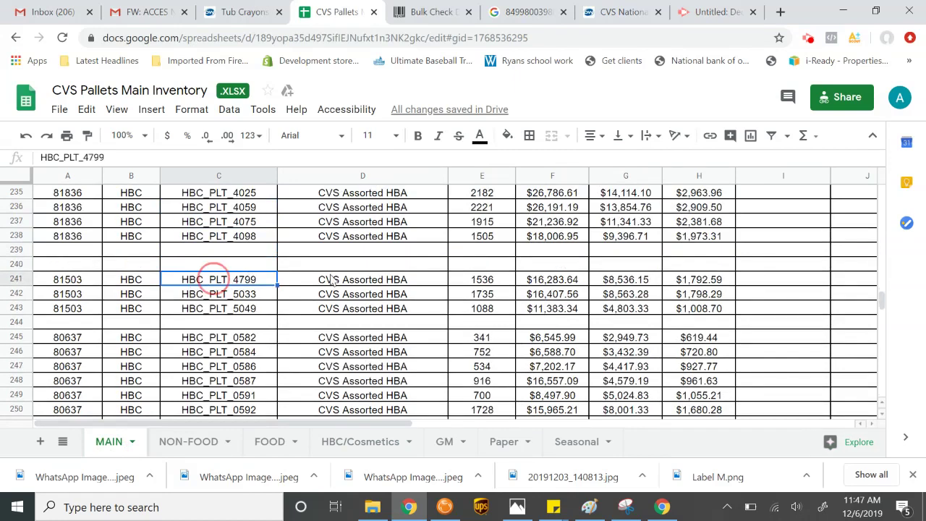
{"action": "left_click", "coordinate": [713, 282]}
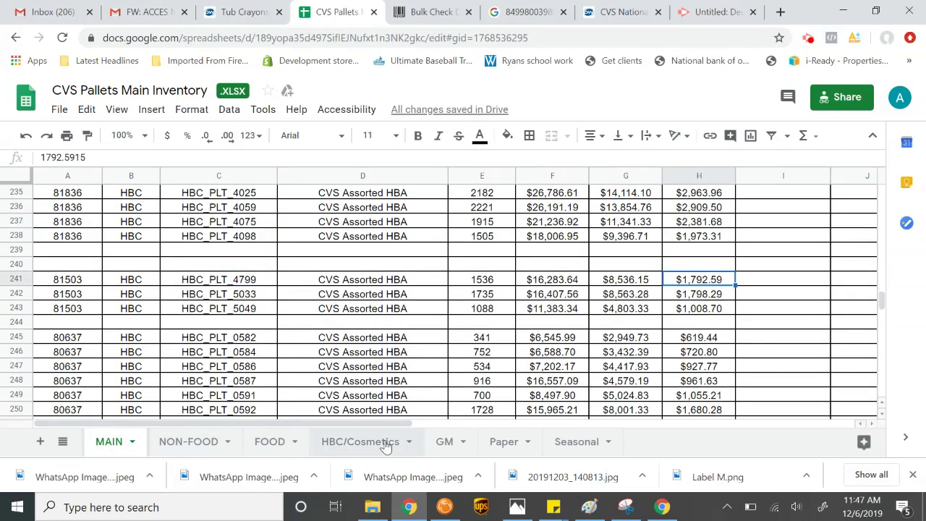
{"action": "scroll", "coordinate": [284, 250], "scroll_direction": "down", "scroll_amount": 3}
{"action": "left_click", "coordinate": [252, 240]}
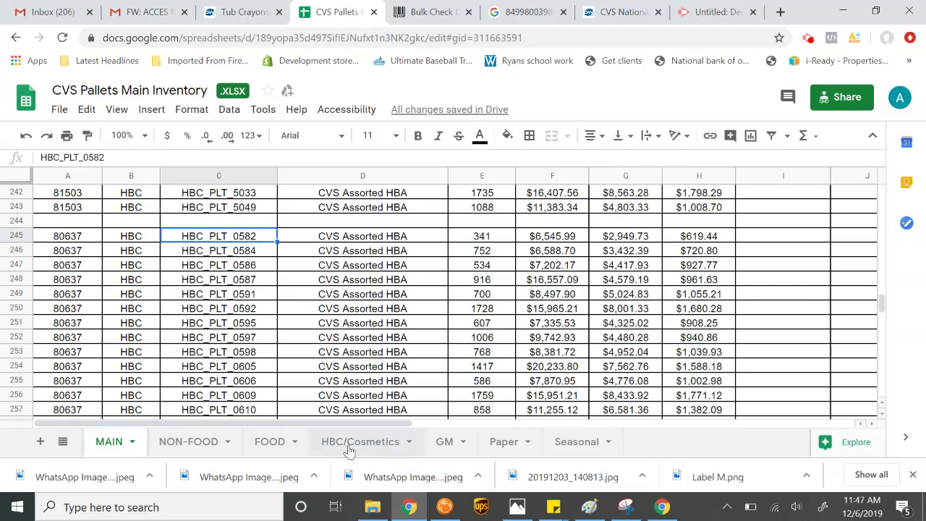
Step: Search the HBC/Cosmetics sheet for 0582, stepping through matches to container TX0582
{"action": "left_click", "coordinate": [348, 443]}
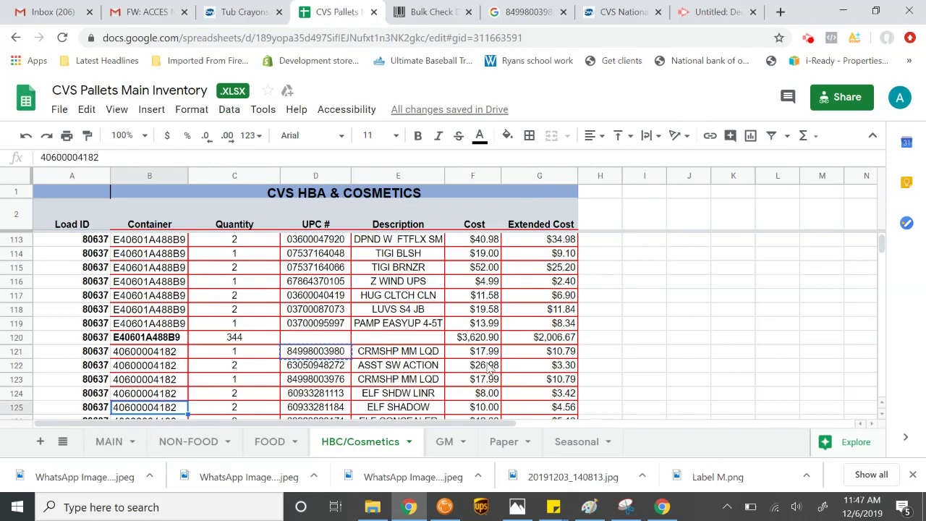
{"action": "key", "text": "ctrl+f"}
{"action": "type", "text": "0582"}
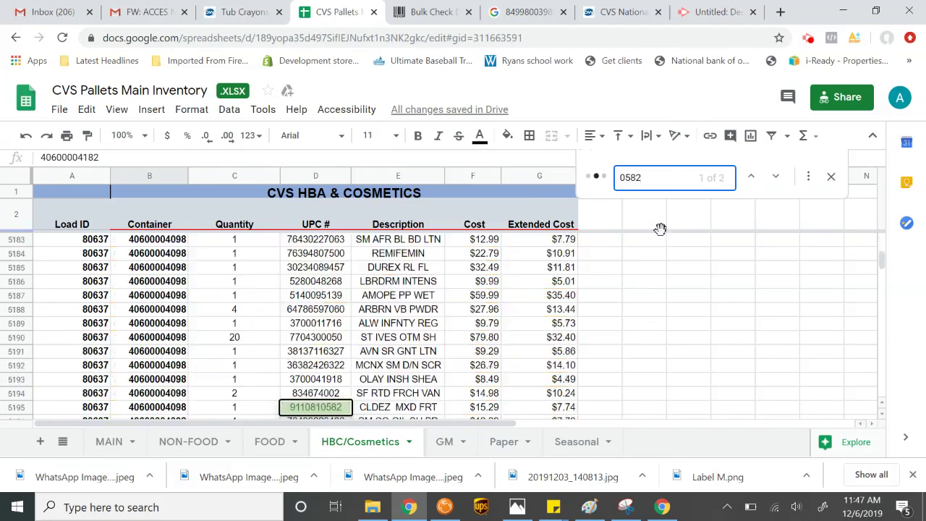
{"action": "left_click", "coordinate": [774, 181]}
{"action": "left_click", "coordinate": [774, 181]}
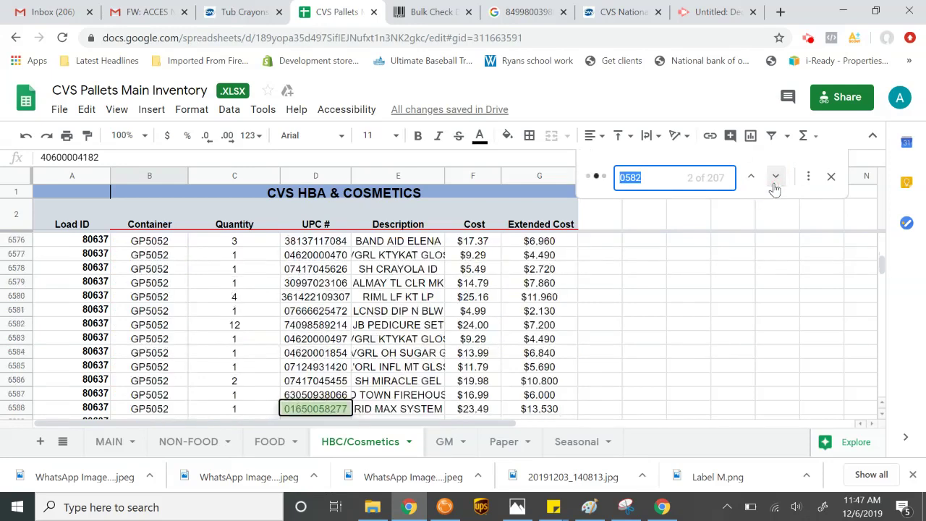
{"action": "left_click", "coordinate": [775, 181]}
{"action": "left_click", "coordinate": [775, 180]}
{"action": "left_click", "coordinate": [775, 181]}
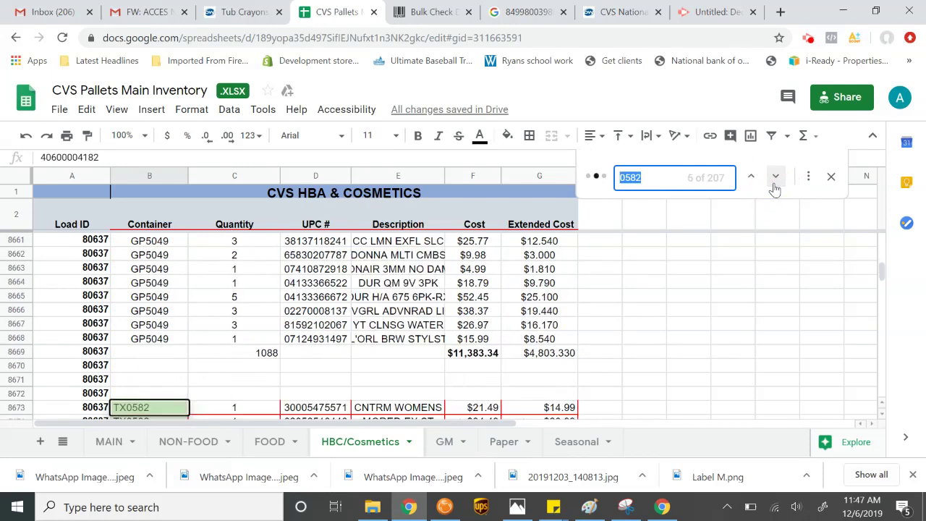
{"action": "left_click", "coordinate": [775, 181]}
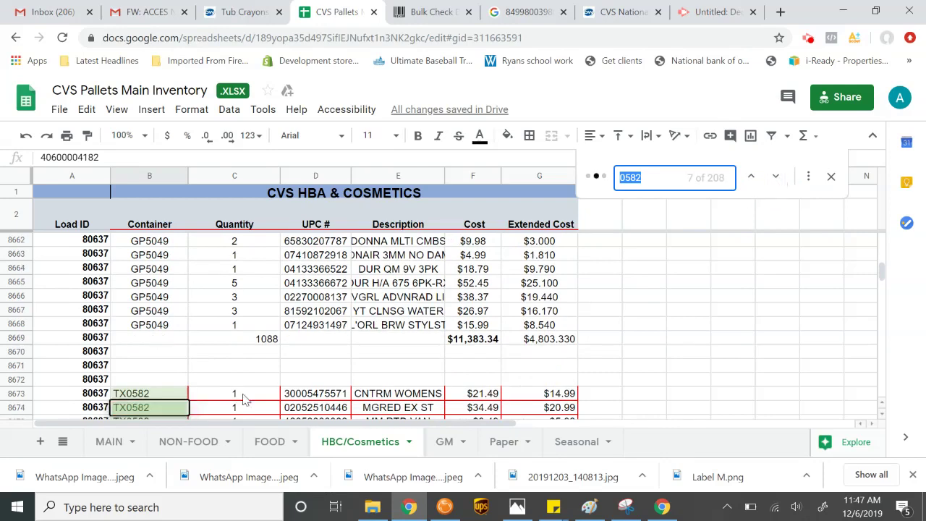
{"action": "scroll", "coordinate": [199, 354], "scroll_direction": "down", "scroll_amount": 3}
{"action": "scroll", "coordinate": [397, 320], "scroll_direction": "up", "scroll_amount": 1}
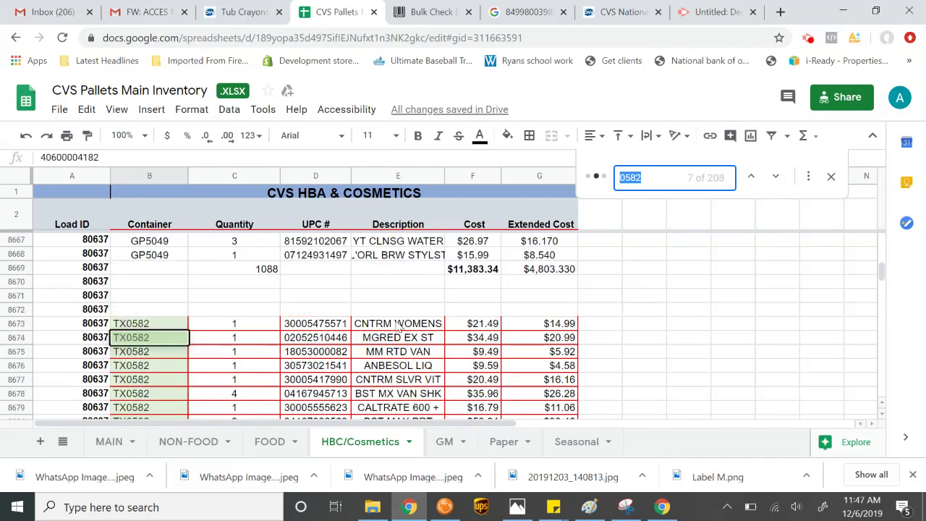
{"action": "scroll", "coordinate": [318, 344], "scroll_direction": "down", "scroll_amount": 1}
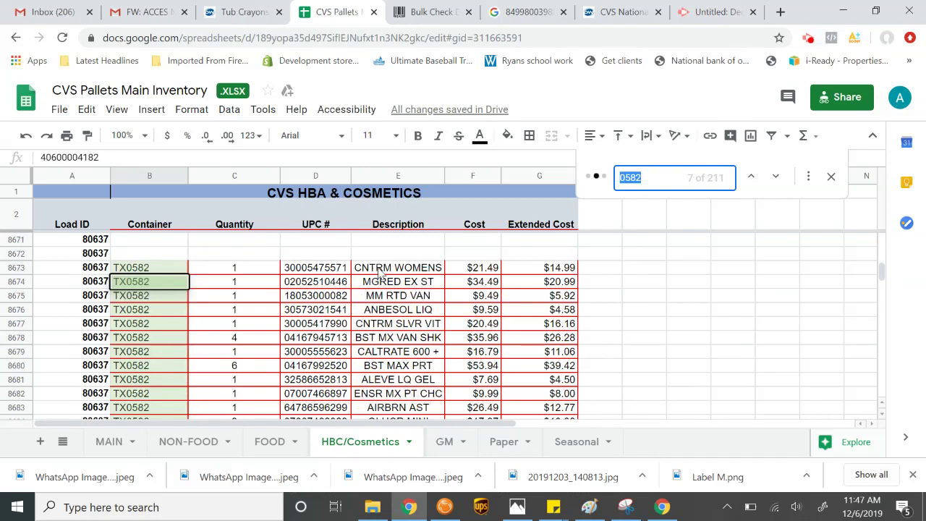
{"action": "left_click", "coordinate": [377, 269]}
{"action": "left_click", "coordinate": [330, 269]}
{"action": "key", "text": "ctrl+c"}
{"action": "left_click", "coordinate": [432, 13]}
{"action": "scroll", "coordinate": [268, 130], "scroll_direction": "up", "scroll_amount": 3}
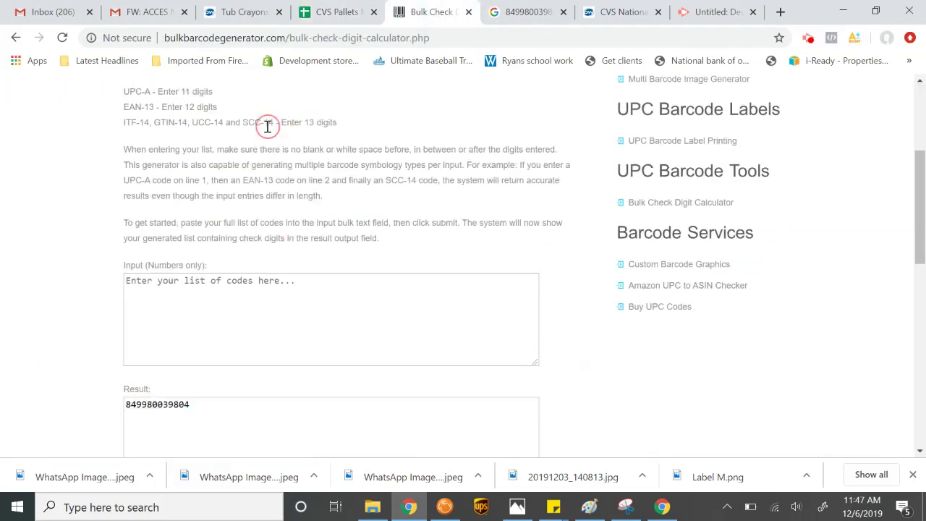
{"action": "left_click", "coordinate": [245, 299]}
{"action": "key", "text": "ctrl+v"}
{"action": "scroll", "coordinate": [108, 347], "scroll_direction": "down", "scroll_amount": 3}
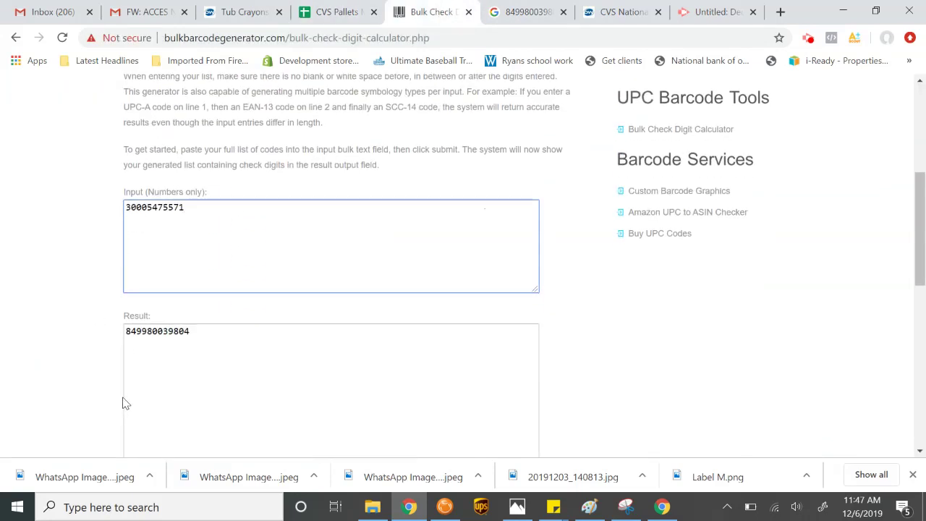
{"action": "left_click", "coordinate": [144, 429]}
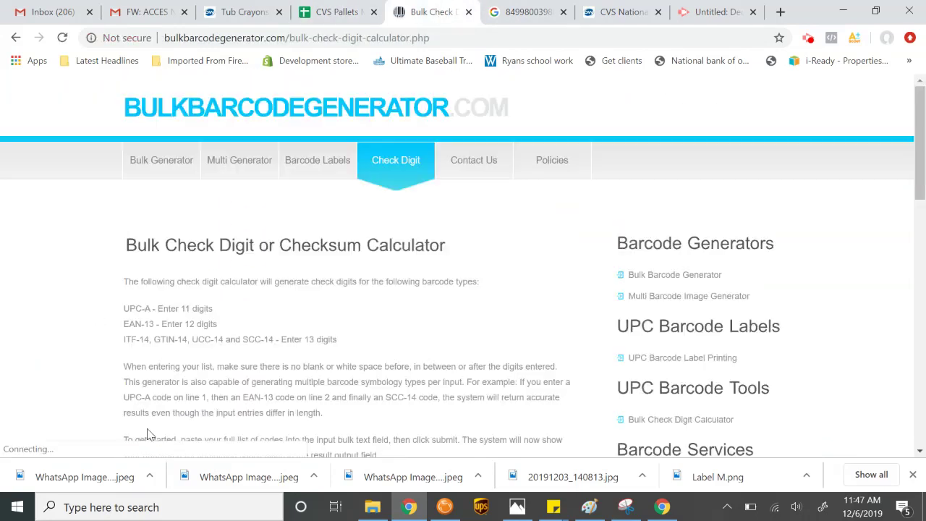
{"action": "scroll", "coordinate": [188, 364], "scroll_direction": "down", "scroll_amount": 4}
{"action": "scroll", "coordinate": [188, 375], "scroll_direction": "down", "scroll_amount": 1}
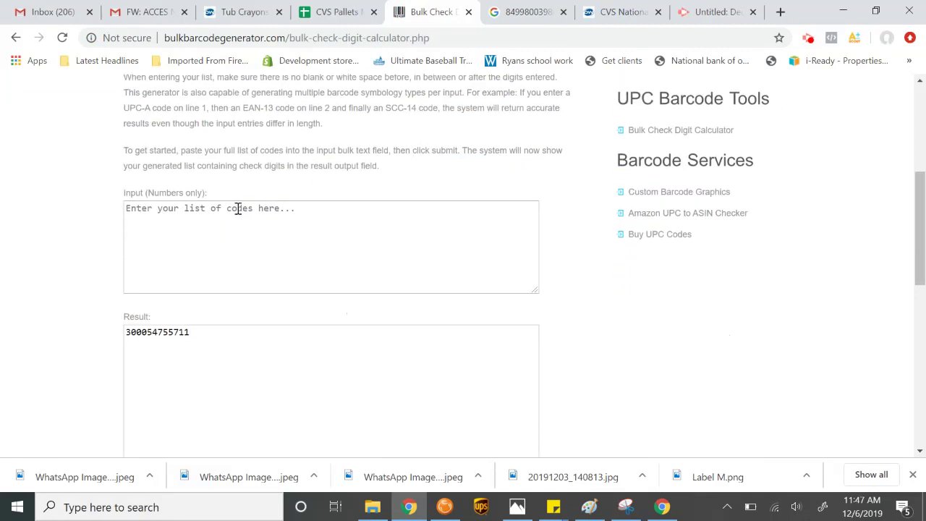
{"action": "left_click", "coordinate": [238, 211]}
{"action": "key", "text": "ctrl+v"}
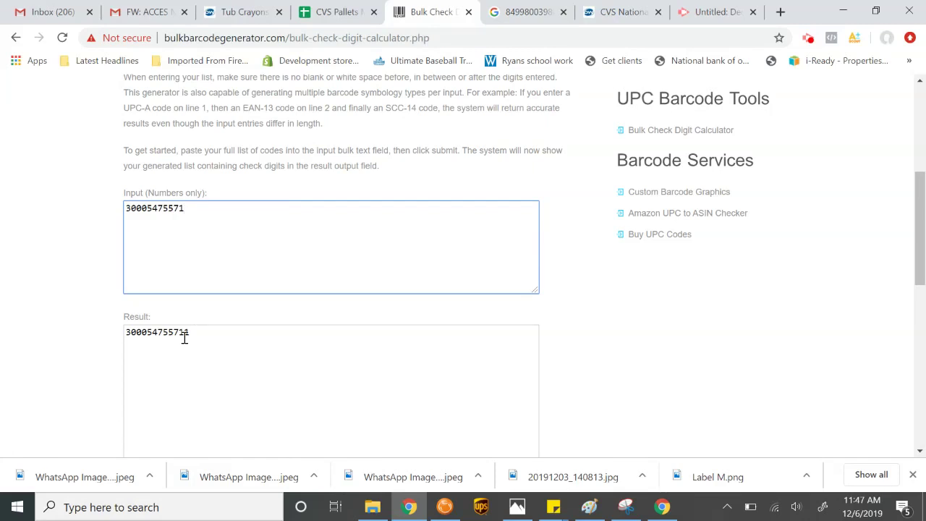
{"action": "left_click_drag", "start_coordinate": [189, 333], "coordinate": [127, 331]}
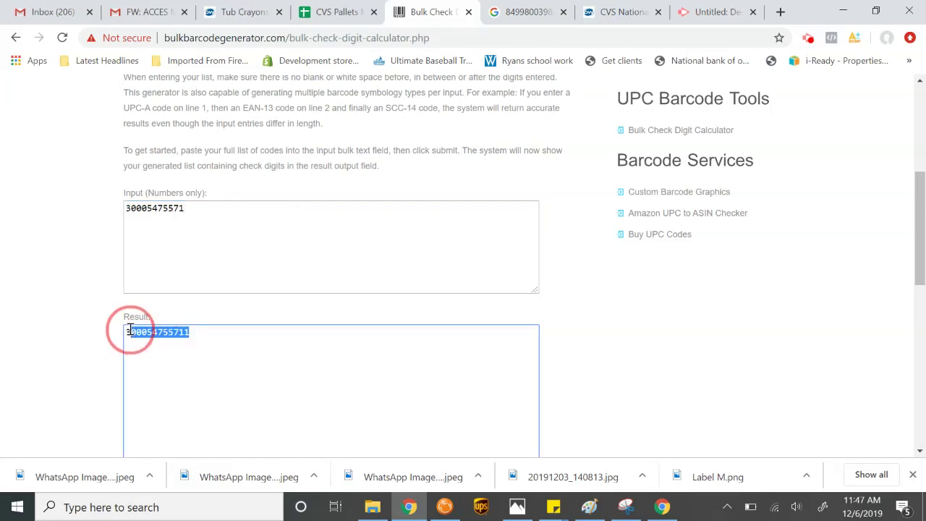
{"action": "left_click", "coordinate": [521, 12]}
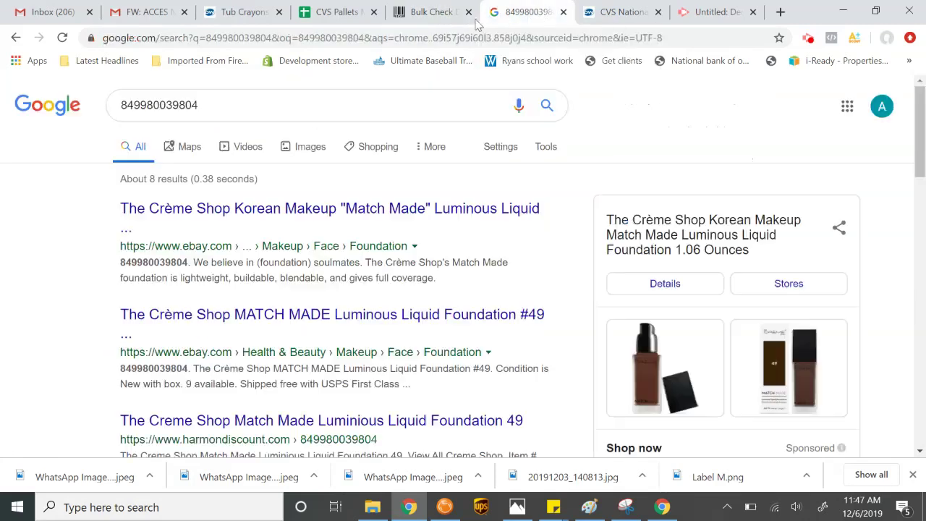
{"action": "left_click", "coordinate": [309, 98]}
{"action": "double_click", "coordinate": [311, 101]}
{"action": "key", "text": "ctrl+v"}
{"action": "key", "text": "Return"}
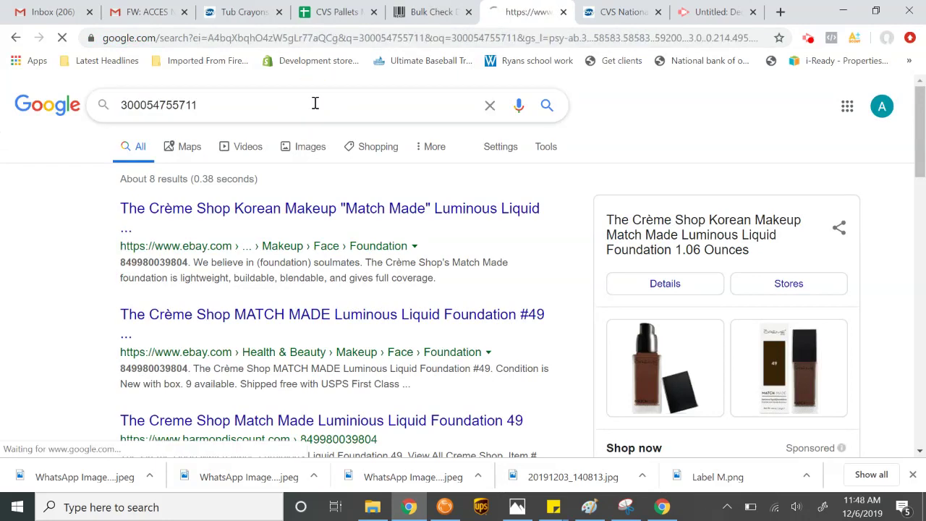
{"action": "scroll", "coordinate": [387, 213], "scroll_direction": "down", "scroll_amount": 8}
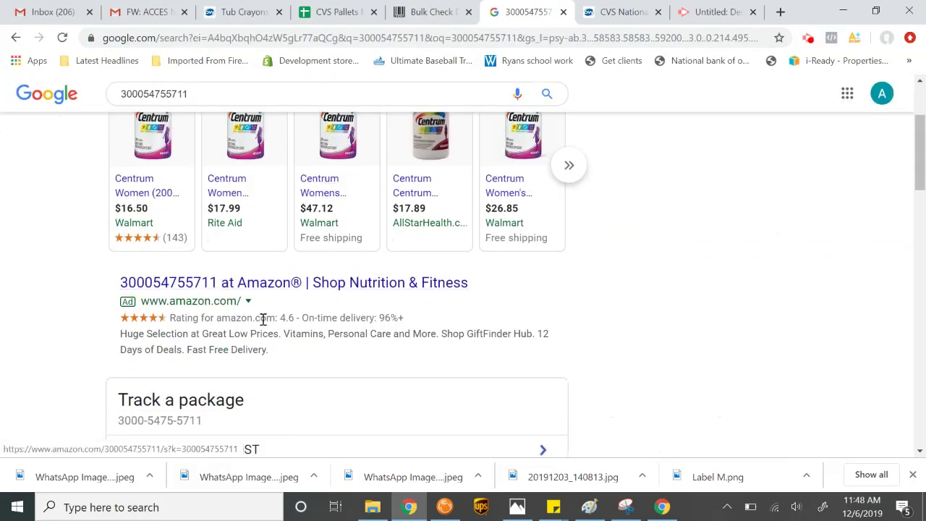
{"action": "scroll", "coordinate": [395, 285], "scroll_direction": "up", "scroll_amount": 3}
{"action": "scroll", "coordinate": [374, 301], "scroll_direction": "up", "scroll_amount": 5}
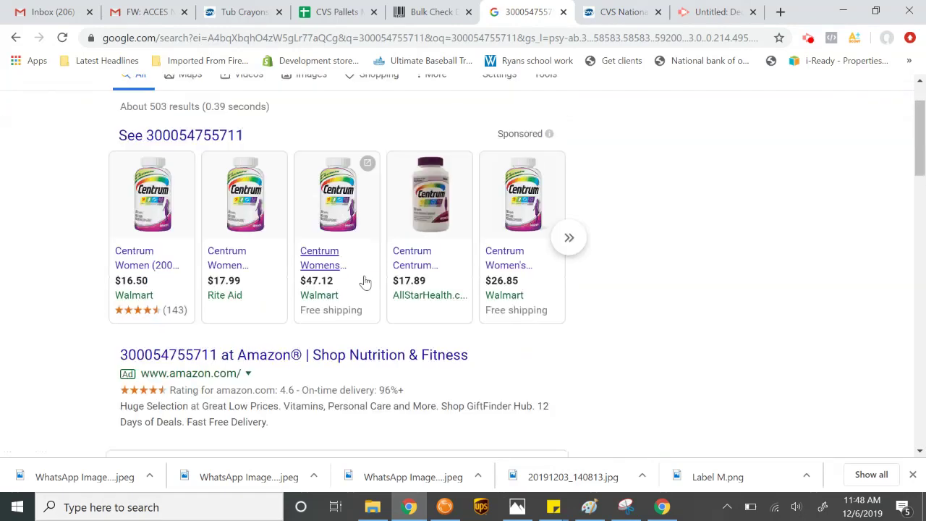
{"action": "left_click", "coordinate": [333, 11]}
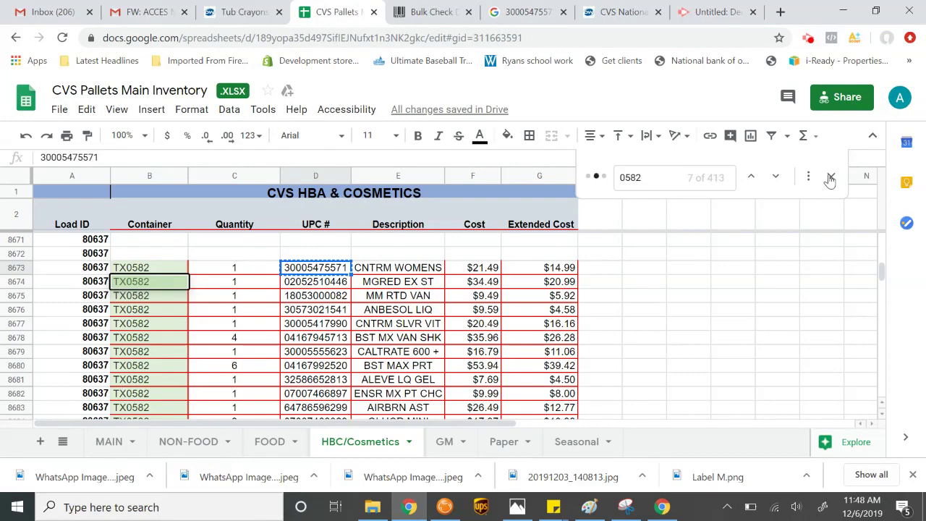
Step: Close the search for 0582 and switch to the MAIN sheet
{"action": "left_click", "coordinate": [830, 179]}
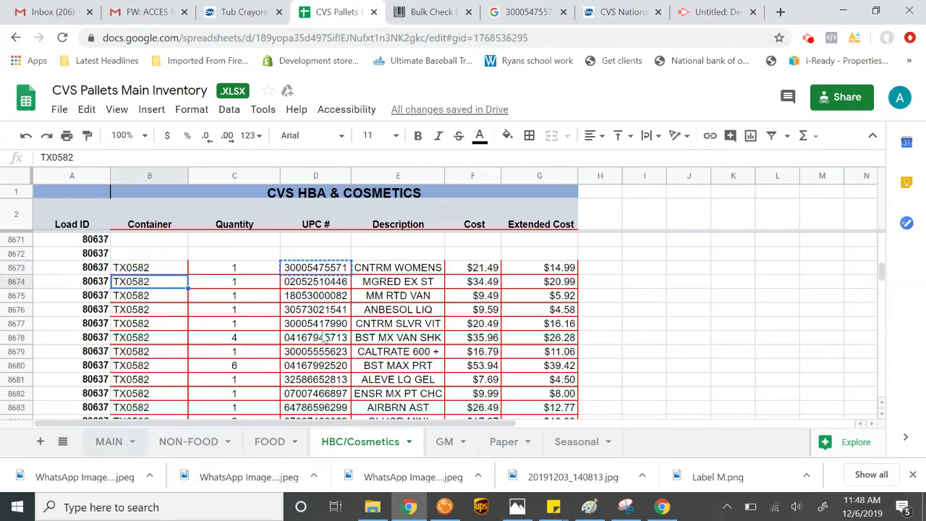
{"action": "left_click", "coordinate": [108, 441]}
{"action": "scroll", "coordinate": [369, 311], "scroll_direction": "up", "scroll_amount": 10}
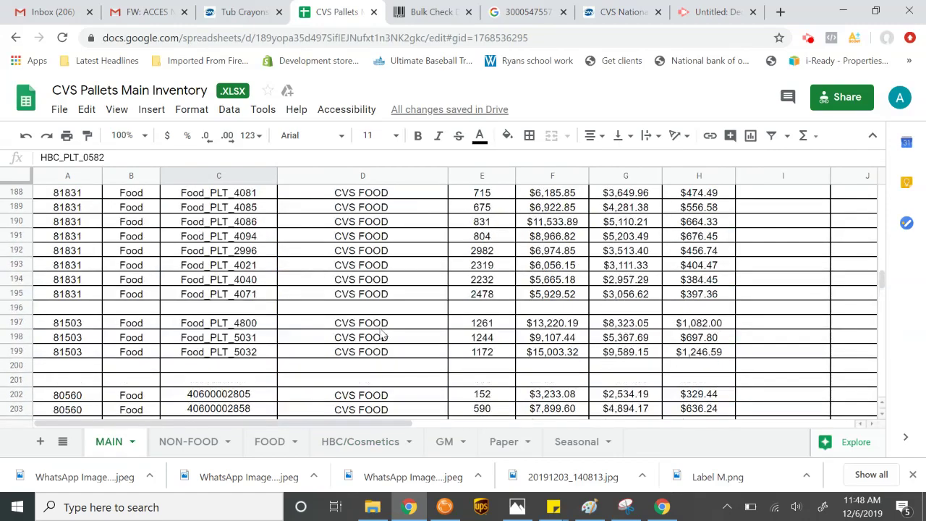
{"action": "scroll", "coordinate": [383, 334], "scroll_direction": "up", "scroll_amount": 11}
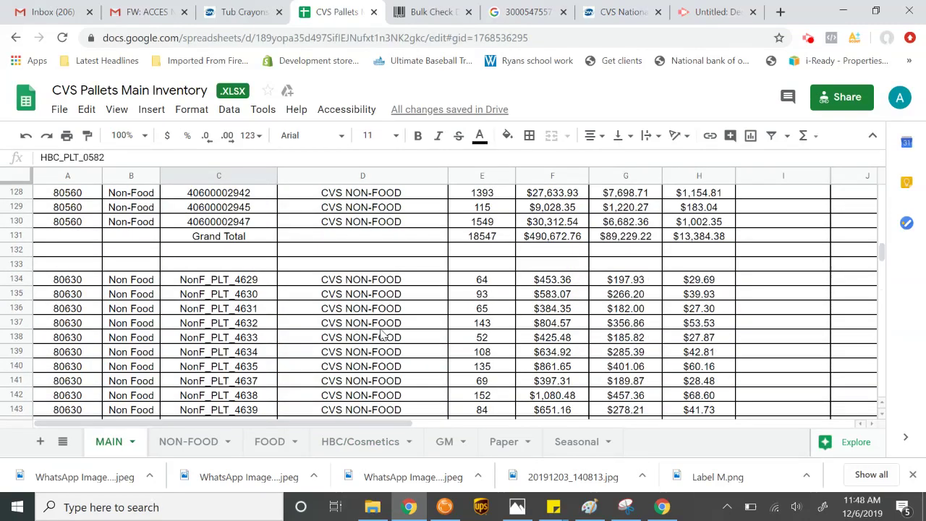
{"action": "scroll", "coordinate": [382, 334], "scroll_direction": "up", "scroll_amount": 15}
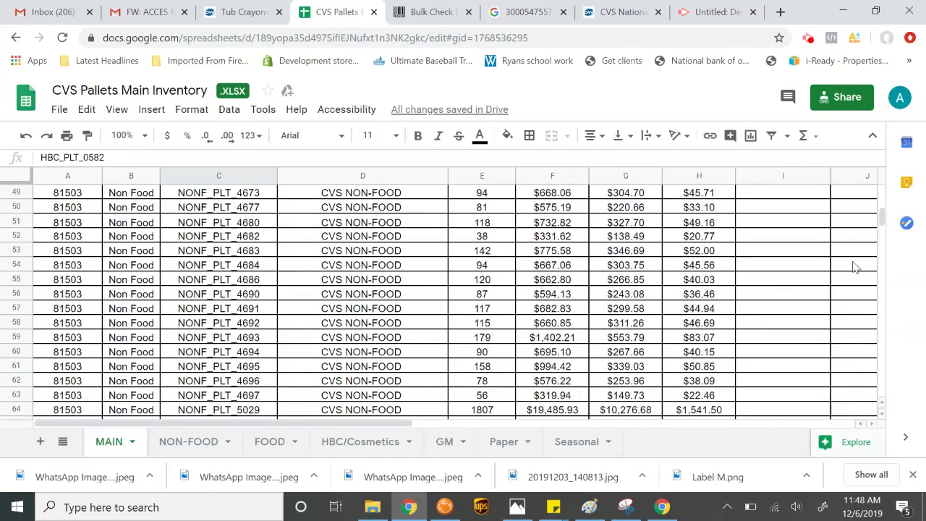
Step: Scroll the MAIN sheet to load 80637's CVS Assorted HBA pallets HBC_PLT_0598 through HBC_PLT_0647
{"action": "left_click_drag", "start_coordinate": [882, 213], "coordinate": [882, 331]}
{"action": "scroll", "coordinate": [387, 327], "scroll_direction": "up", "scroll_amount": 2}
{"action": "scroll", "coordinate": [387, 327], "scroll_direction": "up", "scroll_amount": 2}
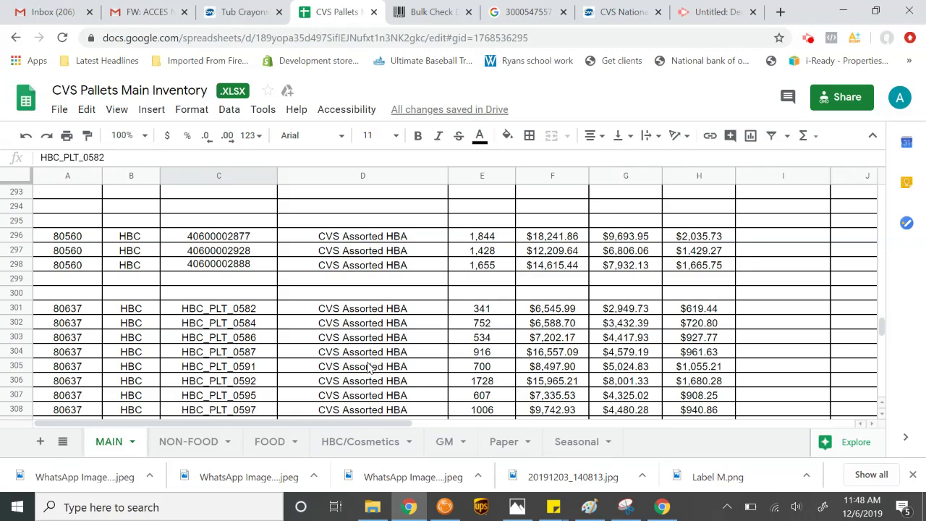
{"action": "scroll", "coordinate": [432, 282], "scroll_direction": "down", "scroll_amount": 5}
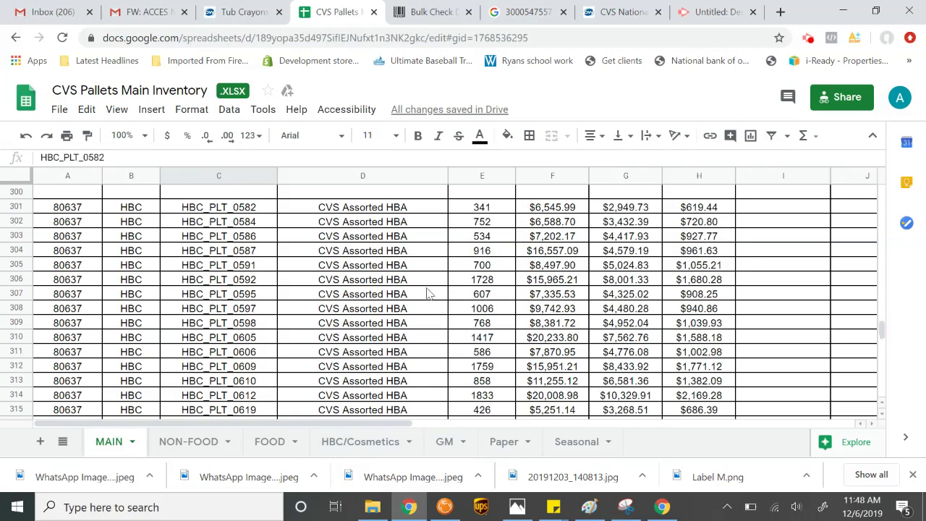
{"action": "scroll", "coordinate": [431, 282], "scroll_direction": "down", "scroll_amount": 5}
{"action": "scroll", "coordinate": [426, 297], "scroll_direction": "up", "scroll_amount": 5}
{"action": "scroll", "coordinate": [426, 306], "scroll_direction": "up", "scroll_amount": 12}
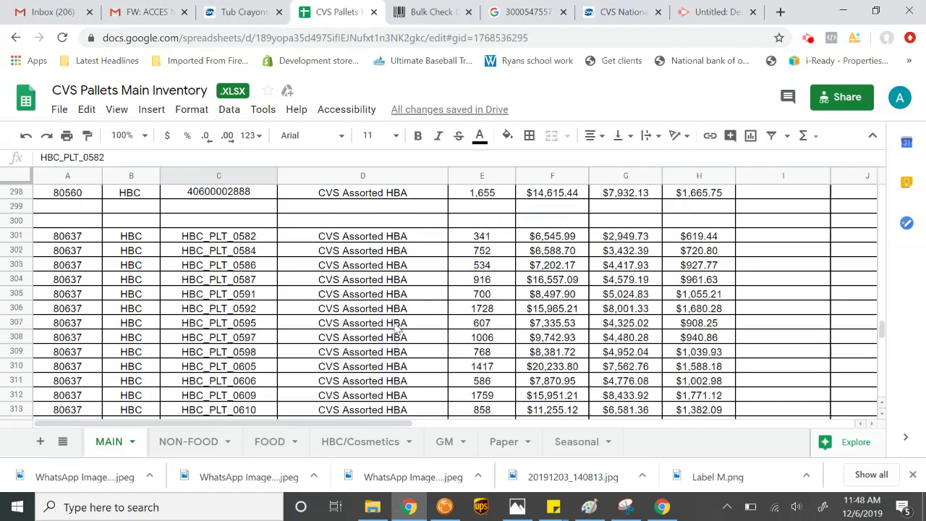
{"action": "scroll", "coordinate": [395, 329], "scroll_direction": "up", "scroll_amount": 6}
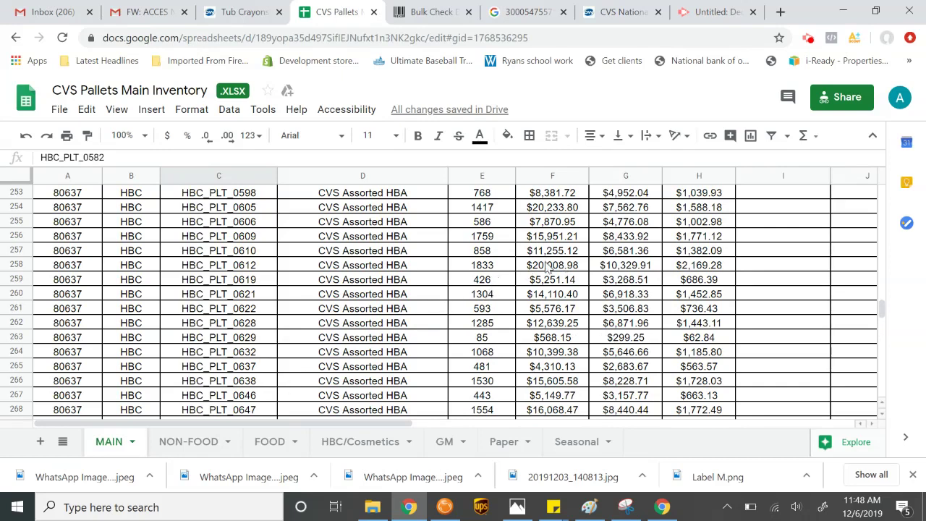
Step: Go from the Discount Wholesalers product page to its Contact page with sales details and the message form
{"action": "left_click", "coordinate": [616, 11]}
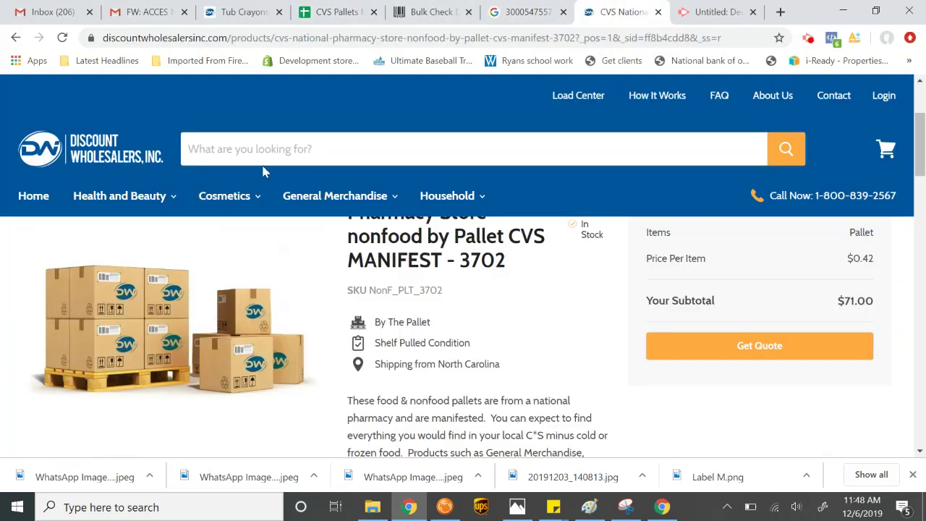
{"action": "left_click", "coordinate": [126, 157]}
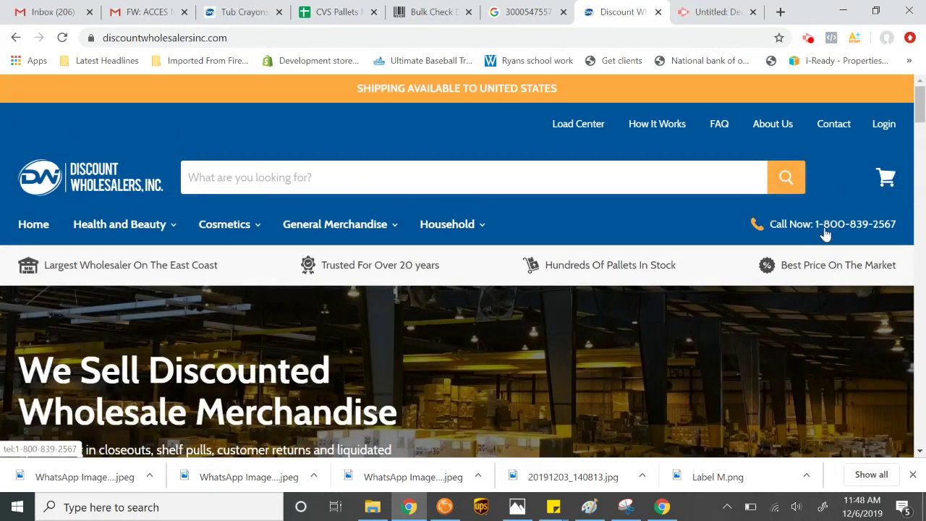
{"action": "left_click", "coordinate": [833, 125]}
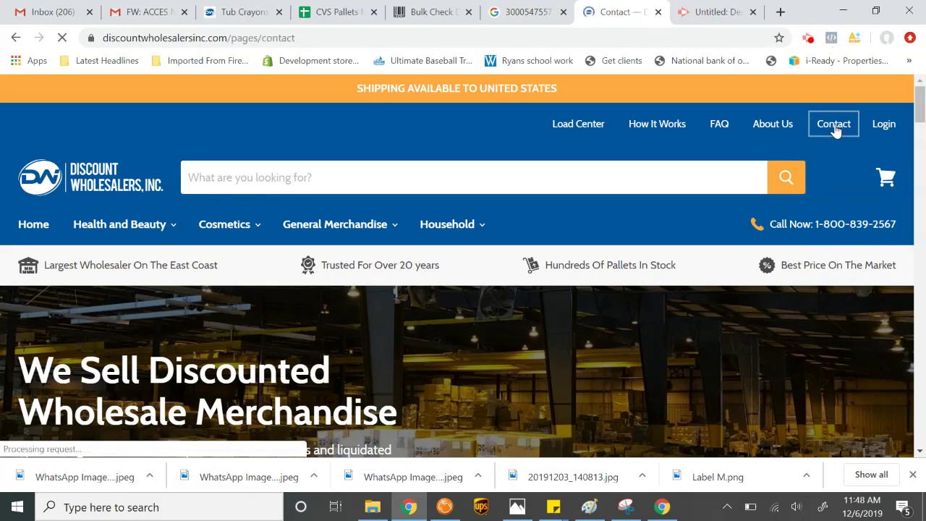
{"action": "scroll", "coordinate": [684, 347], "scroll_direction": "down", "scroll_amount": 3}
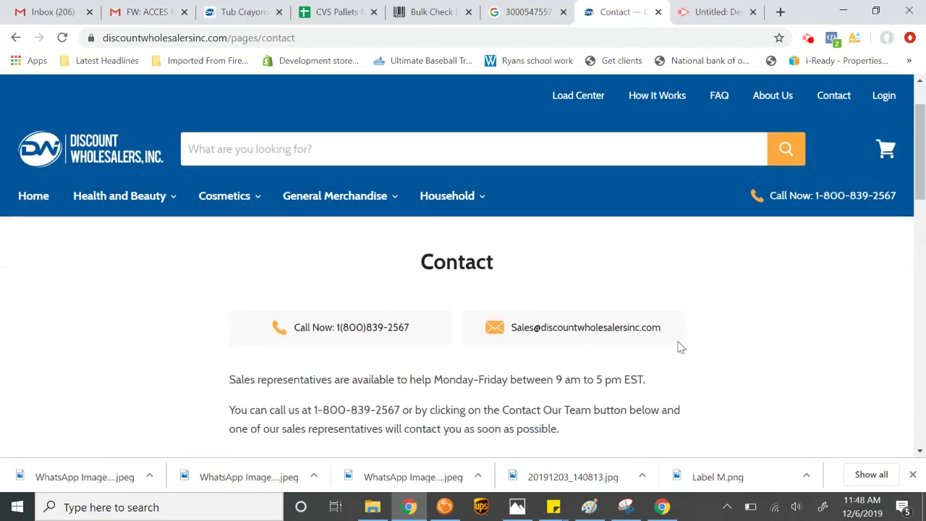
{"action": "scroll", "coordinate": [683, 347], "scroll_direction": "down", "scroll_amount": 5}
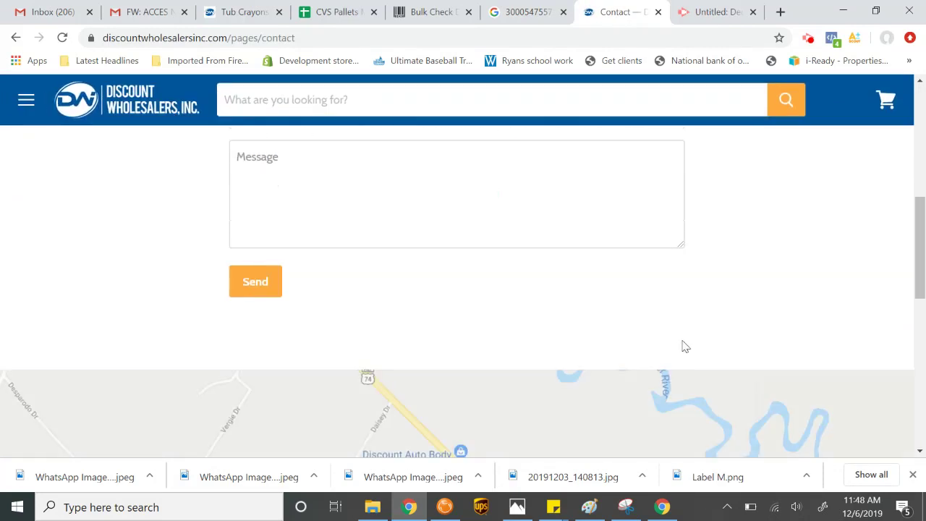
{"action": "left_click", "coordinate": [810, 44]}
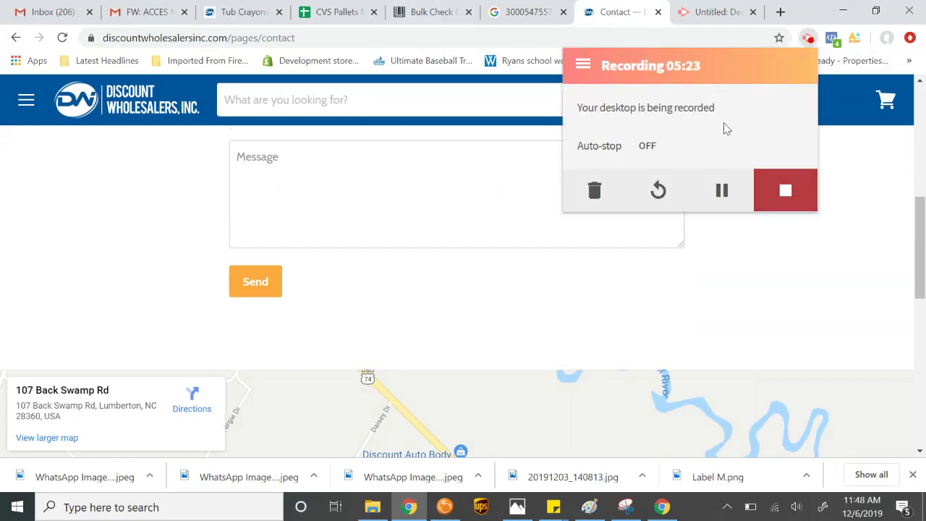